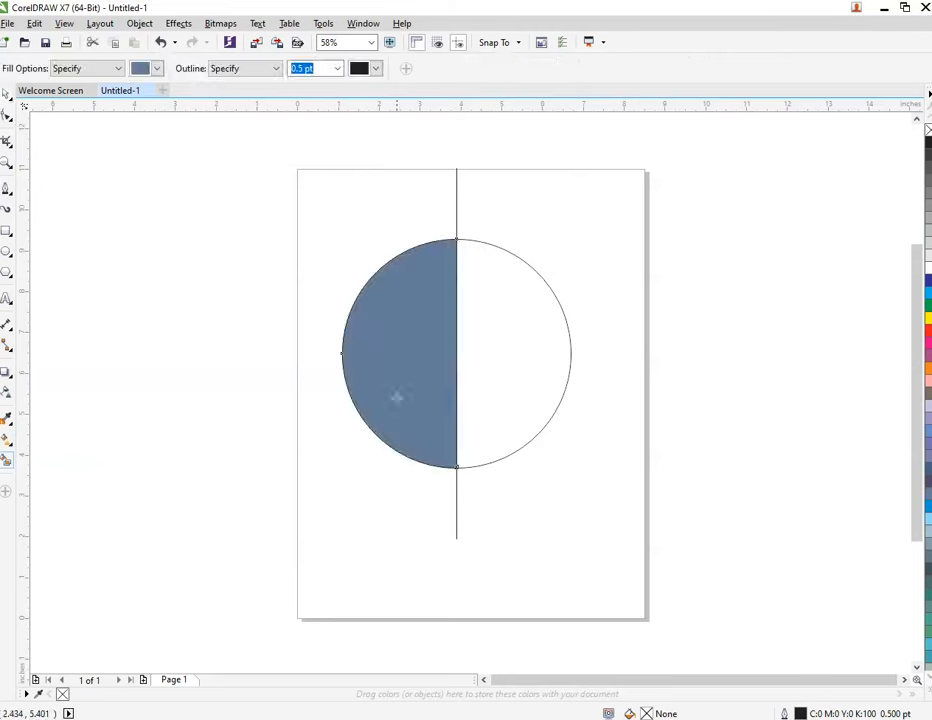
# Step: Smart-fill the circle's right half with the same blue-gray and delete the vertical dividing line
pyautogui.press('space')
pyautogui.press('Escape')
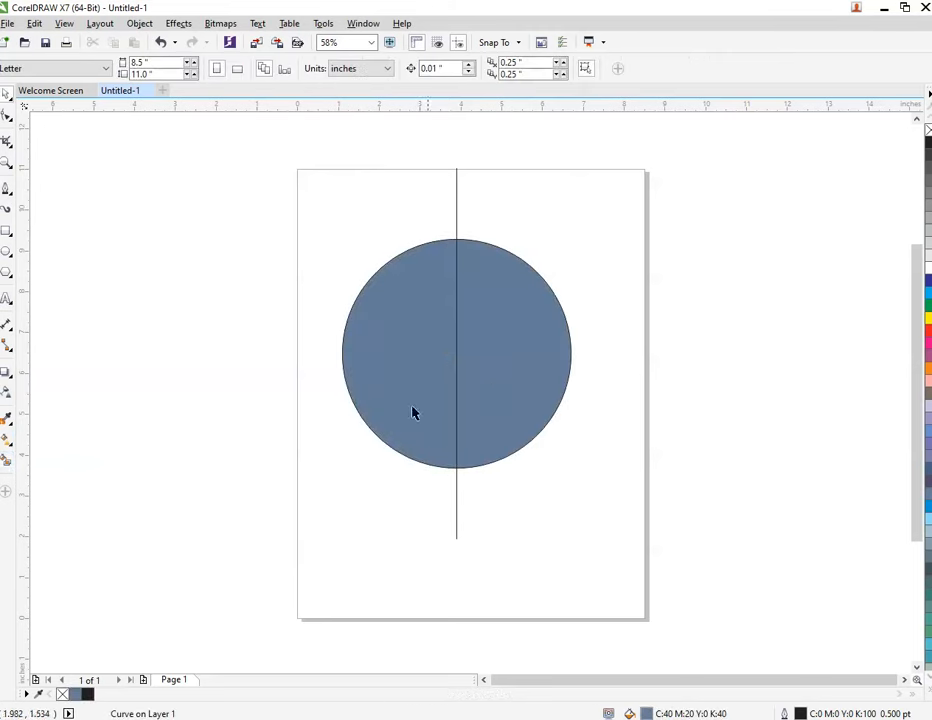
pyautogui.click(457, 228)
pyautogui.press('Escape')
# Step: Move both filled half circles together off the original circle and delete that unfilled circle outline
pyautogui.click(414, 333)
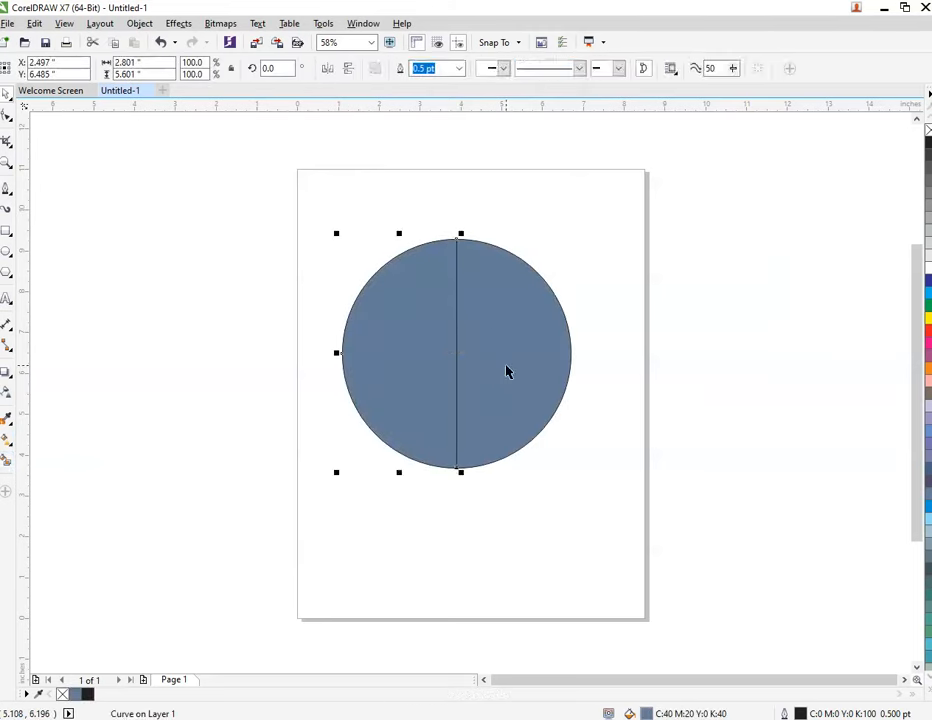
pyautogui.keyDown('shift'); pyautogui.click(512, 360); pyautogui.keyUp('shift')
pyautogui.moveTo(512, 360); pyautogui.dragTo(308, 379)
pyautogui.click(496, 285)
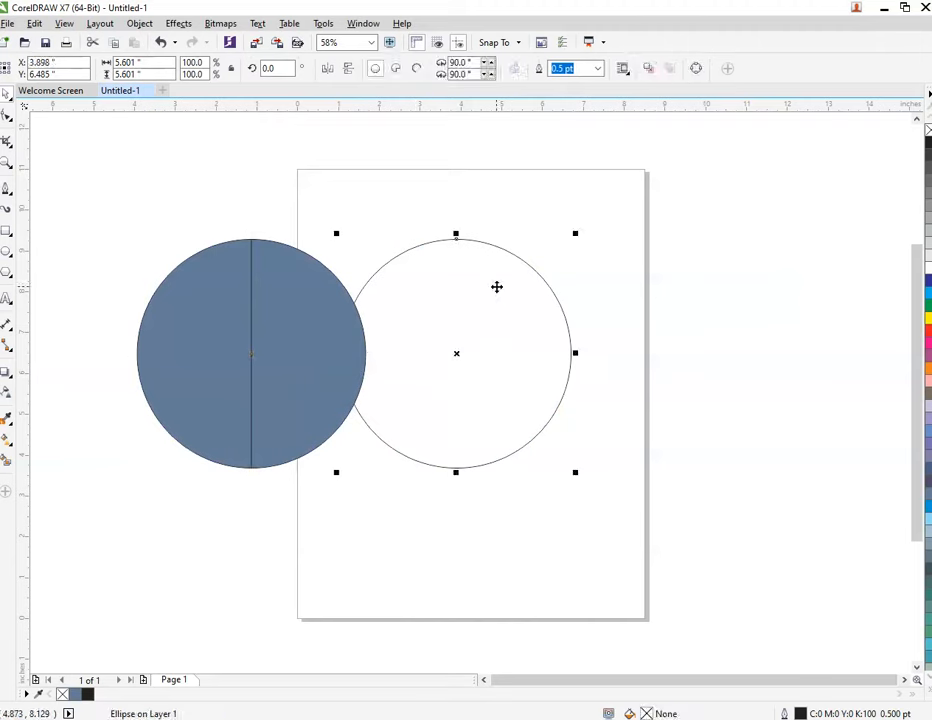
pyautogui.rightClick(497, 287)
pyautogui.click(536, 452)
# Step: Move both filled halves back onto the page together and scale them to about 90.6%
pyautogui.moveTo(152, 206)
pyautogui.mouseDown()
pyautogui.moveTo(275, 318)
pyautogui.moveTo(275, 330)
pyautogui.mouseUp()
pyautogui.moveTo(55, 190)
pyautogui.mouseDown()
pyautogui.moveTo(228, 322)
pyautogui.moveTo(375, 475)
pyautogui.mouseUp()
pyautogui.moveTo(281, 360); pyautogui.dragTo(538, 407)
pyautogui.moveTo(598, 472); pyautogui.dragTo(578, 514)
# Step: Shift the right half circle down along the straight edge and nudge it right 0.15 inch to leave a narrow gap
pyautogui.moveTo(549, 375); pyautogui.dragTo(543, 470)
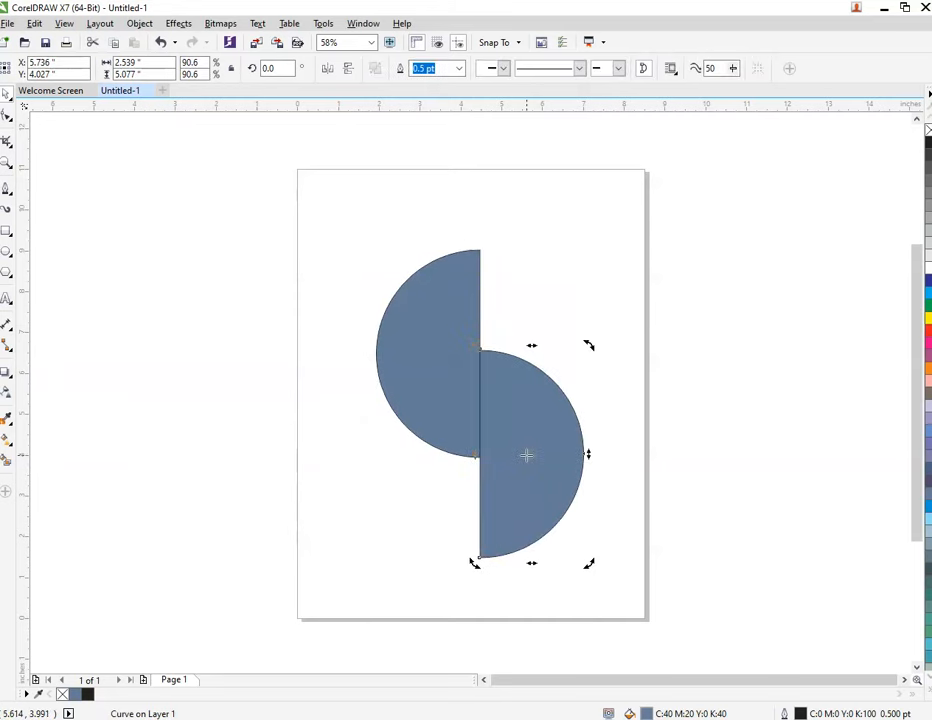
pyautogui.press('Right')
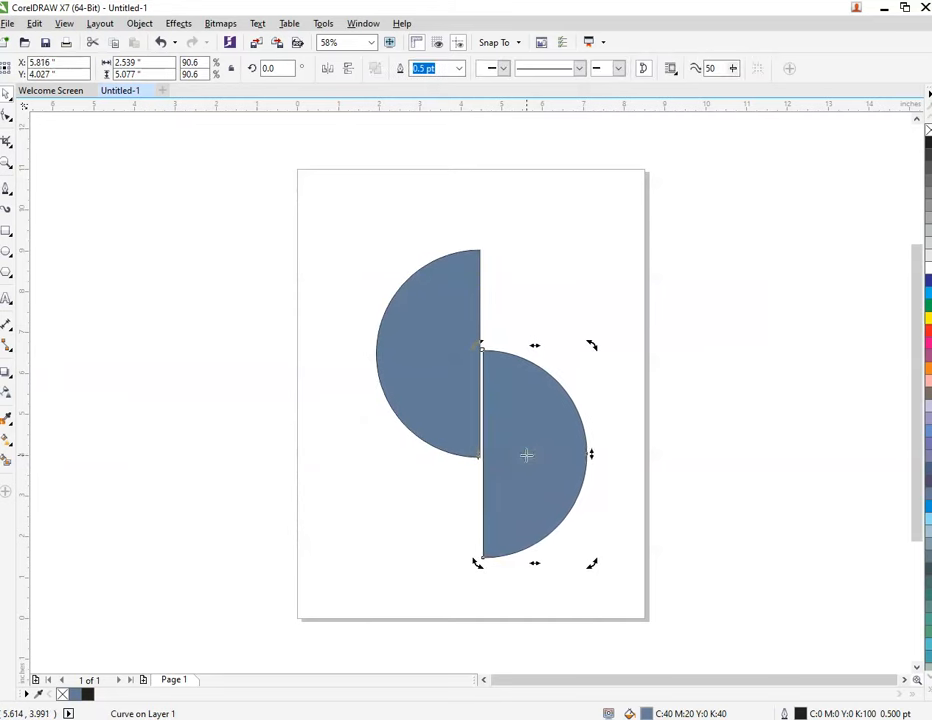
pyautogui.press('Right')
pyautogui.press('Right')
pyautogui.press('Right')
pyautogui.press('Right')
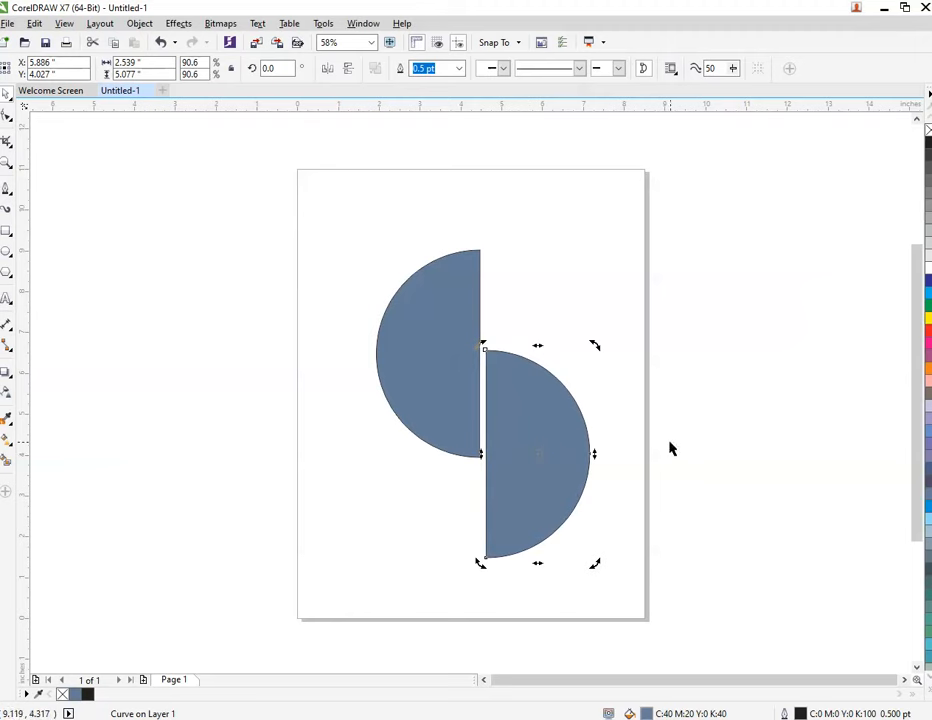
# Step: Try a smart fill over the two half circles, move the resulting copy aside and delete it
pyautogui.press('space')
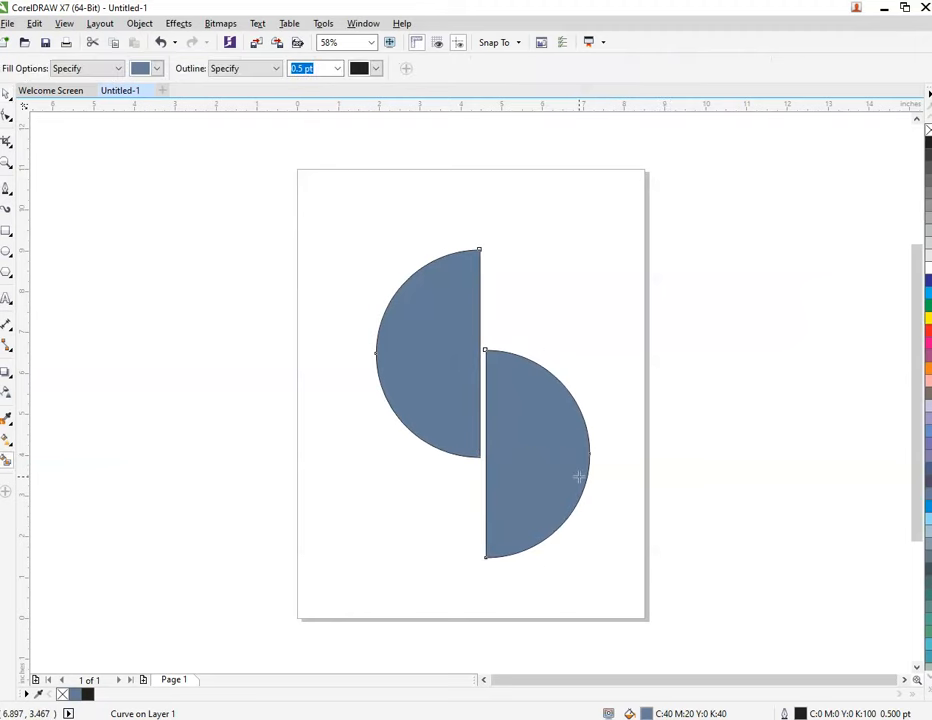
pyautogui.click(537, 279)
pyautogui.press('Escape')
pyautogui.click(520, 416)
pyautogui.moveTo(520, 416); pyautogui.dragTo(698, 392)
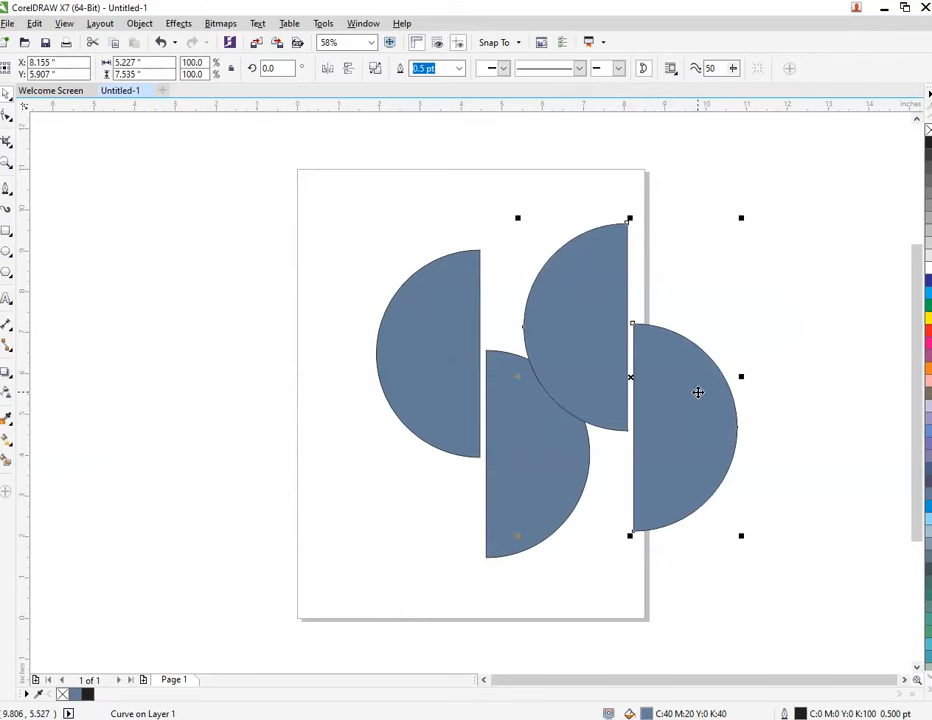
pyautogui.press('Delete')
# Step: Try moving the right half circle farther away from the left one and undo the move
pyautogui.moveTo(527, 443); pyautogui.dragTo(621, 486)
pyautogui.hotkey('ctrl', 'z')
pyautogui.click(570, 347)
pyautogui.scroll(2, 449, 345)
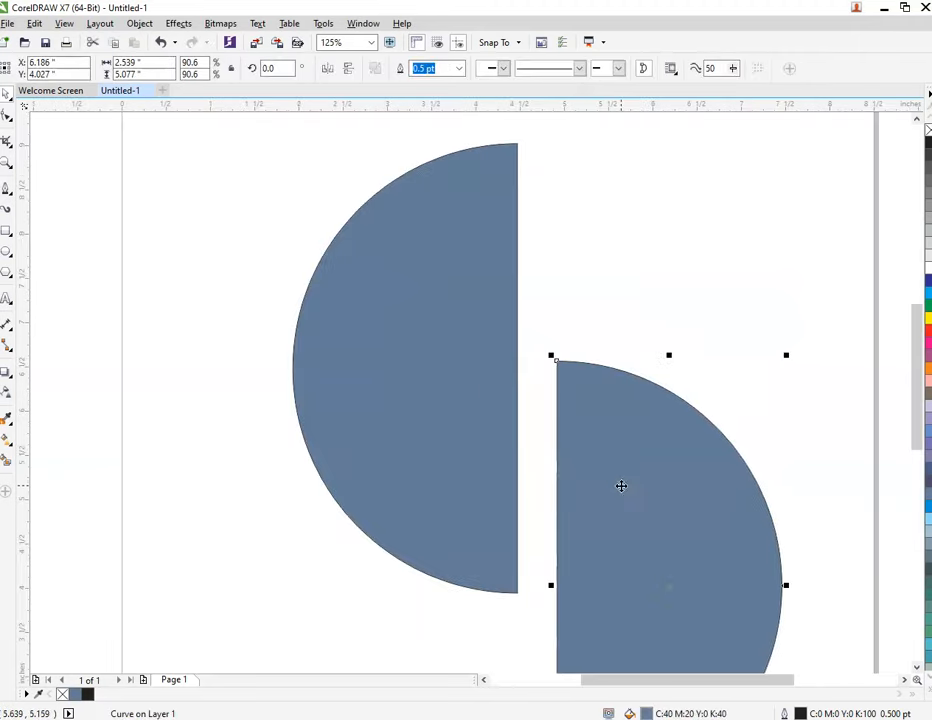
pyautogui.hotkey('ctrl', 'z')
# Step: Move the right half circle straight down to a vertical position of about 3.58 inches
pyautogui.scroll(-2, 570, 564)
pyautogui.scroll(1, 551, 352)
pyautogui.moveTo(551, 352); pyautogui.dragTo(553, 333)
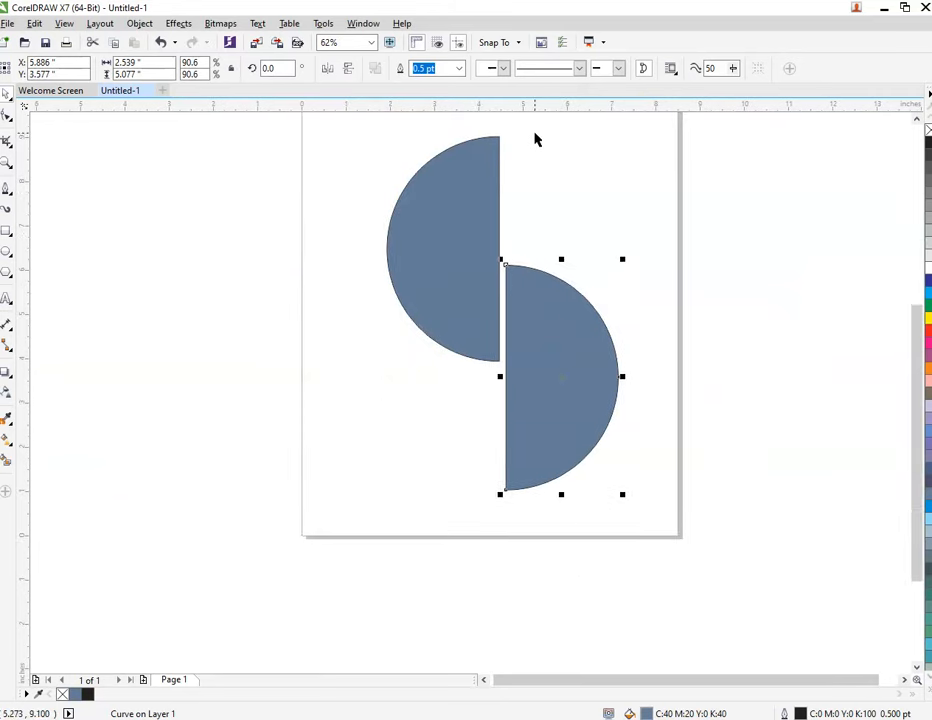
# Step: Draw a straight diagonal line about 2.58 by 1.61 inches, descending from the left half circle's arc to its straight edge
pyautogui.scroll(1, 535, 131)
pyautogui.press('F5')
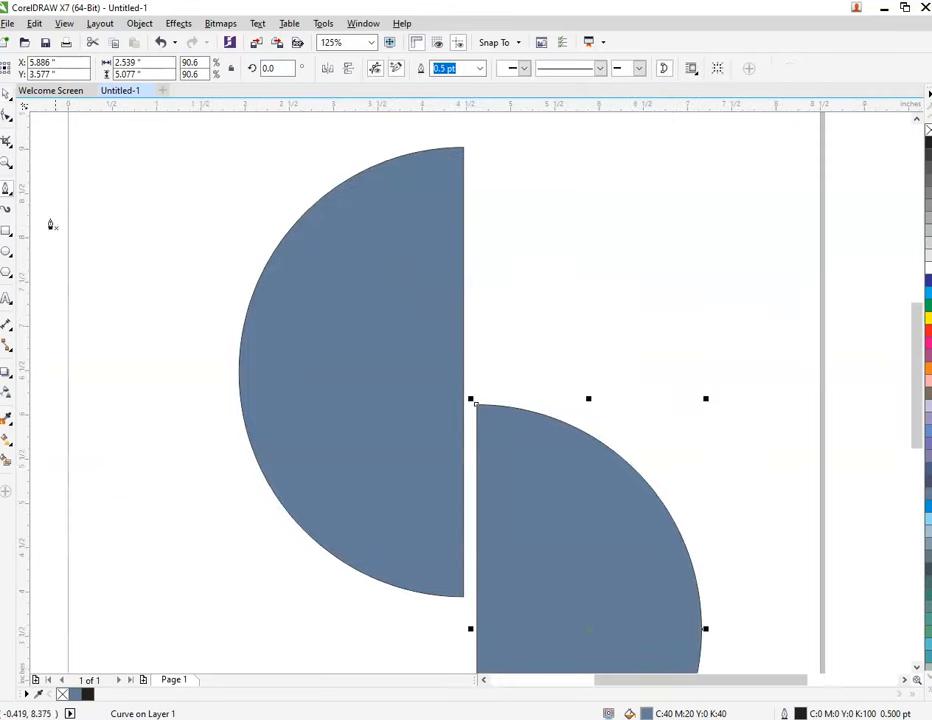
pyautogui.click(239, 319)
pyautogui.click(466, 459)
pyautogui.press('space')
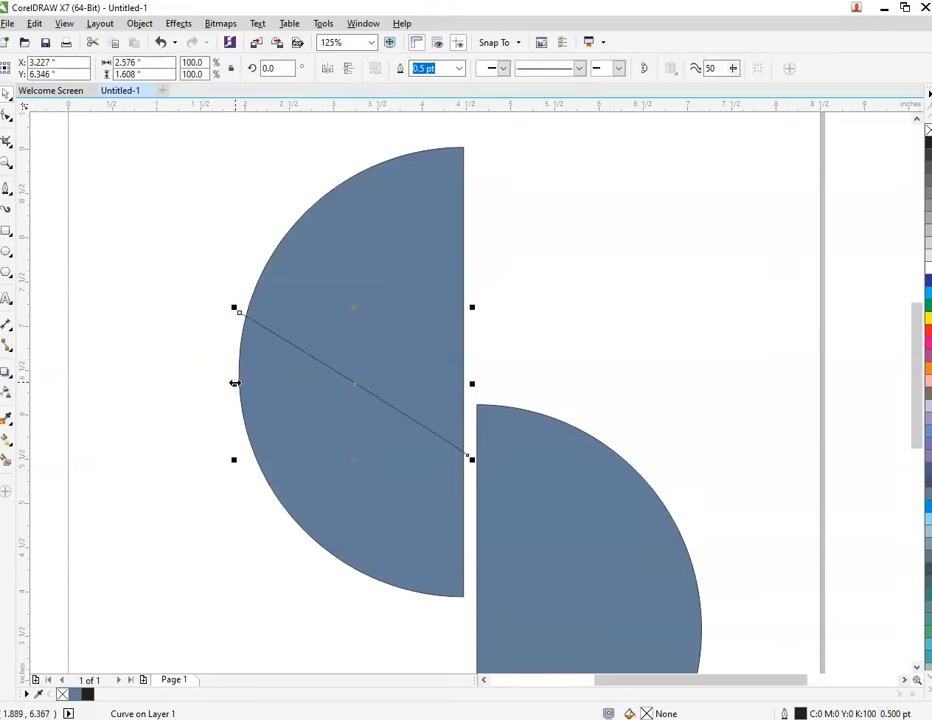
# Step: Align the diagonal line's centre with the left half circle both horizontally and vertically
pyautogui.keyDown('shift'); pyautogui.click(356, 224); pyautogui.keyUp('shift')
pyautogui.press('c')
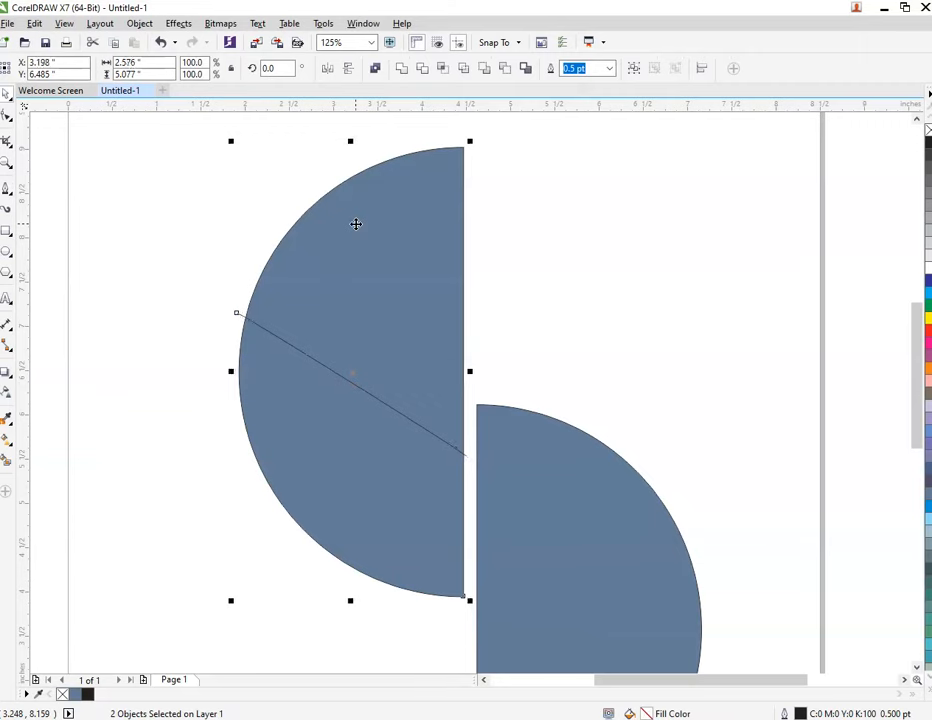
pyautogui.press('e')
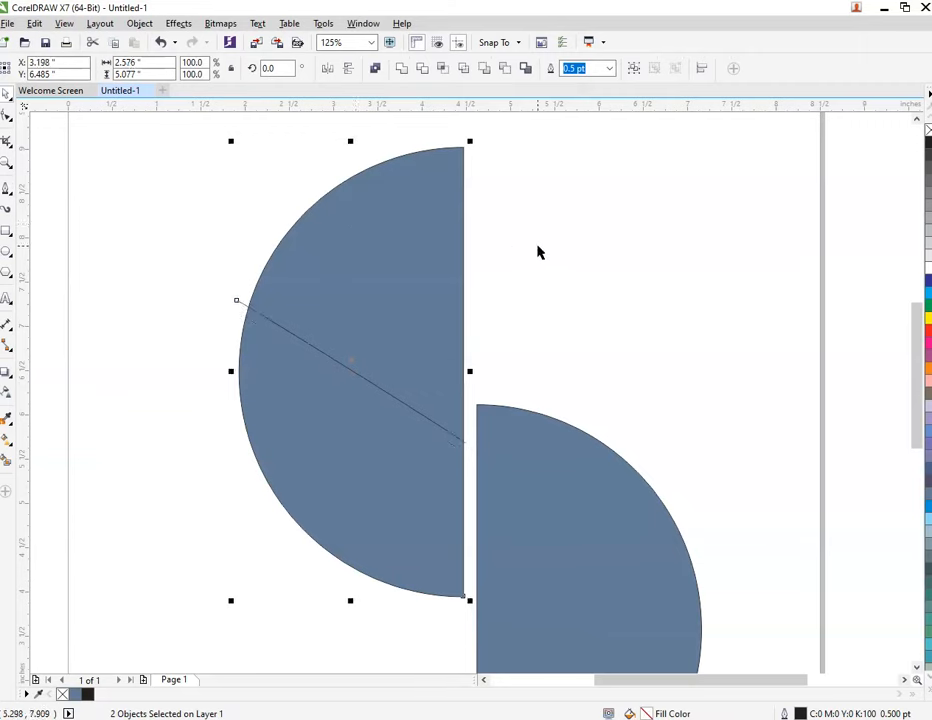
pyautogui.press('Escape')
# Step: Make a horizontally mirrored copy of the diagonal line and centre it on the right half circle
pyautogui.moveTo(198, 254); pyautogui.dragTo(514, 497)
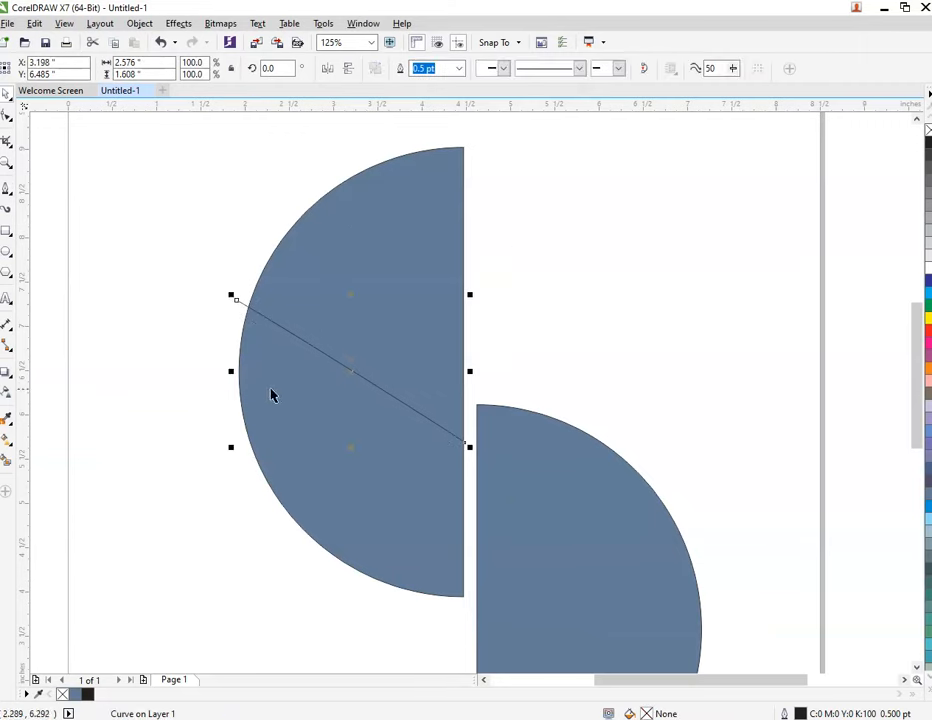
pyautogui.moveTo(231, 372); pyautogui.dragTo(530, 390)
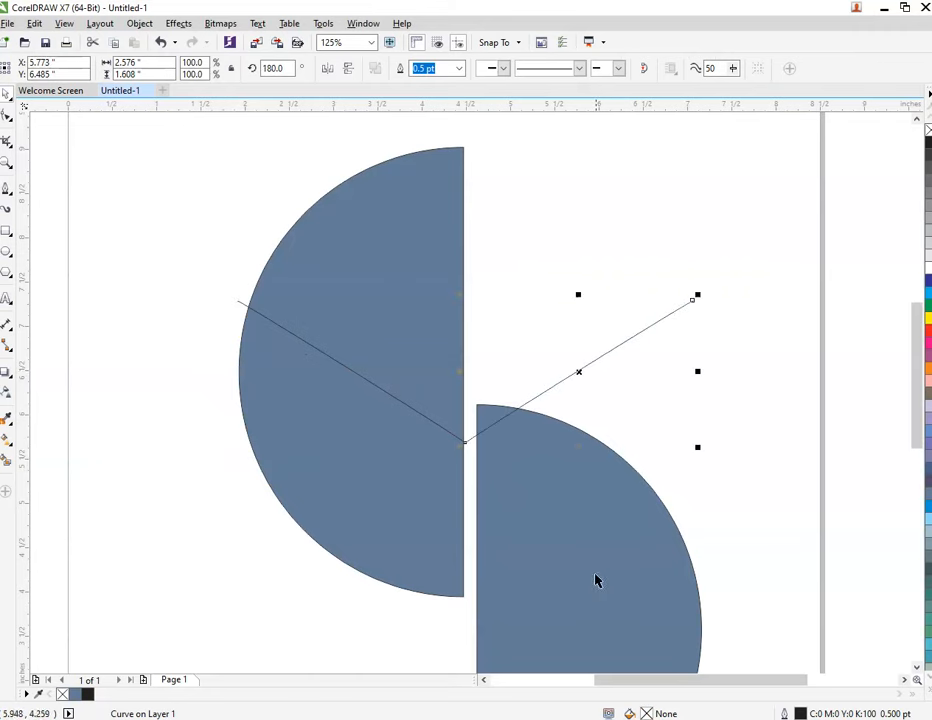
pyautogui.keyDown('shift'); pyautogui.click(596, 581); pyautogui.keyUp('shift')
pyautogui.press('e')
pyautogui.click(601, 354)
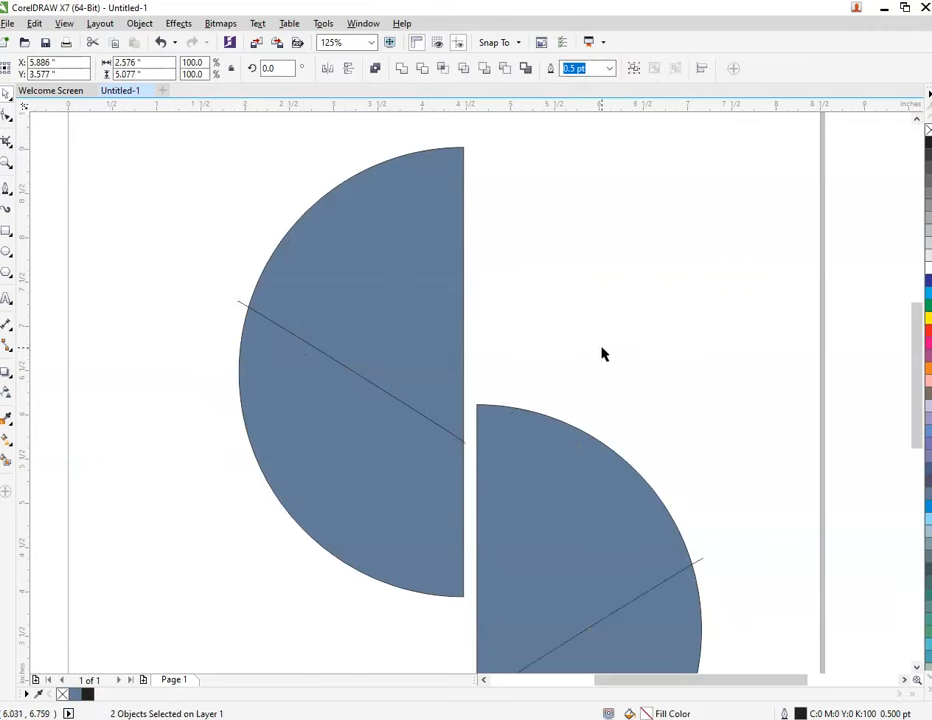
# Step: Delete the mirrored diagonal line from the right half circle
pyautogui.scroll(-2, 695, 555)
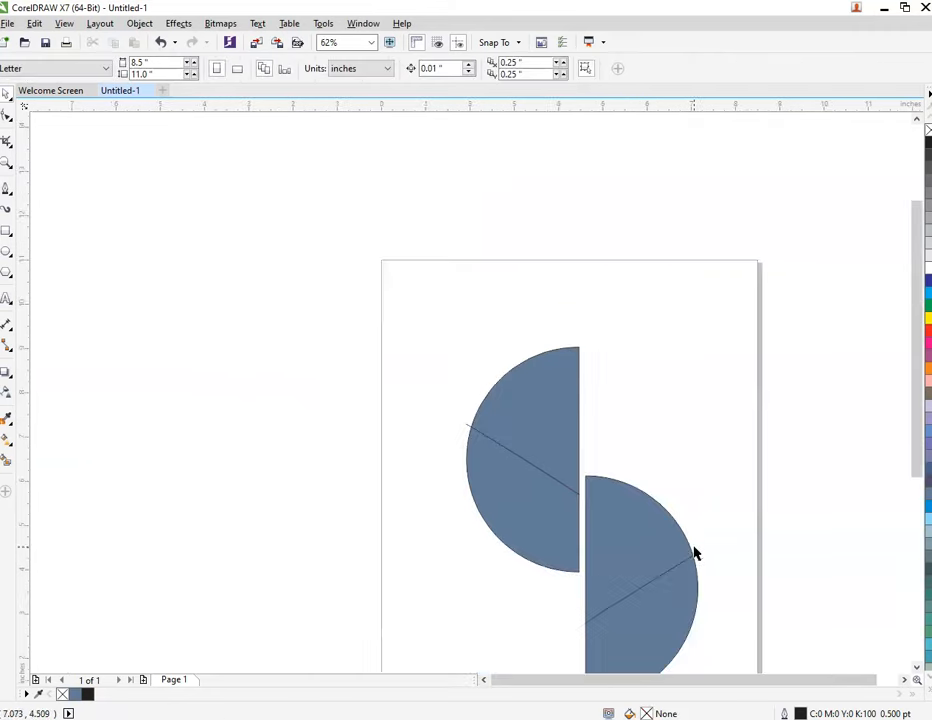
pyautogui.click(701, 553)
pyautogui.rightClick(701, 555)
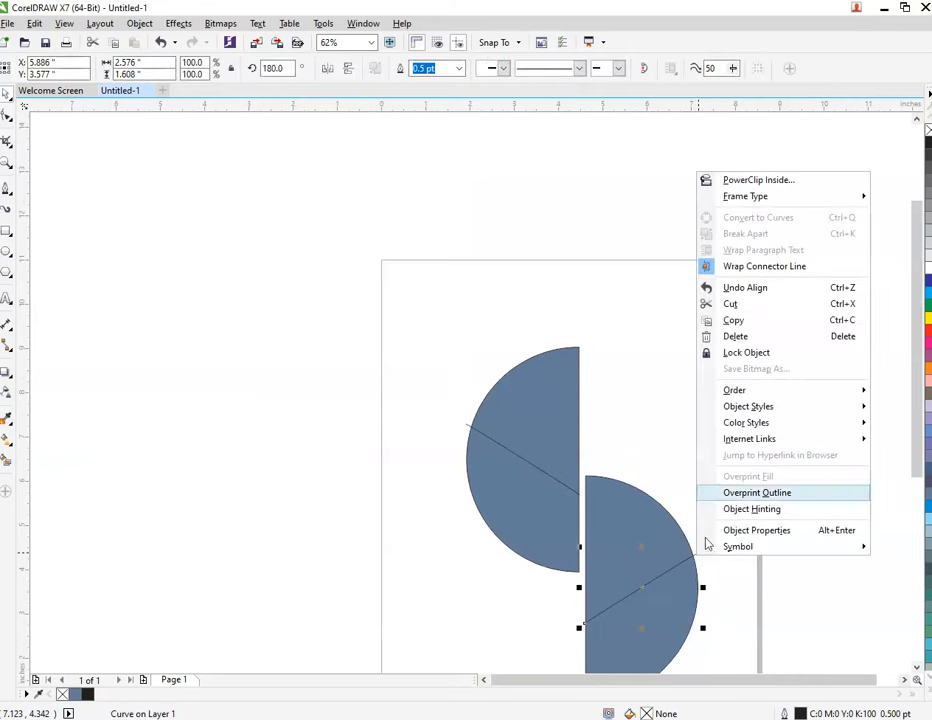
pyautogui.click(765, 338)
# Step: Convert the left half circle's diagonal line to a curve and bend its upper-left end downward with the node handle
pyautogui.scroll(4, 603, 483)
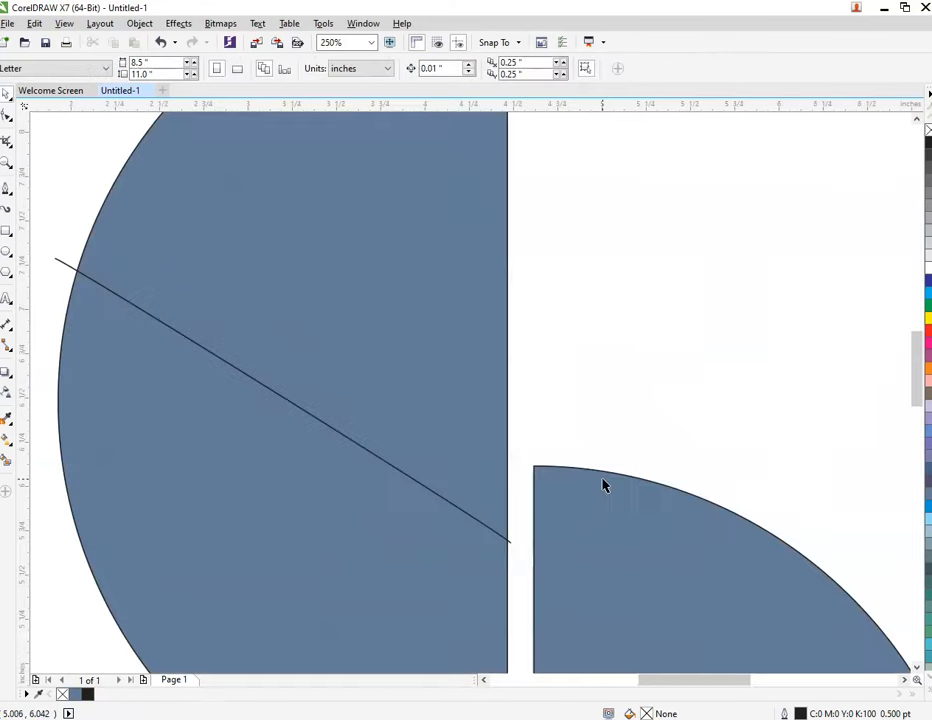
pyautogui.scroll(-2, 361, 431)
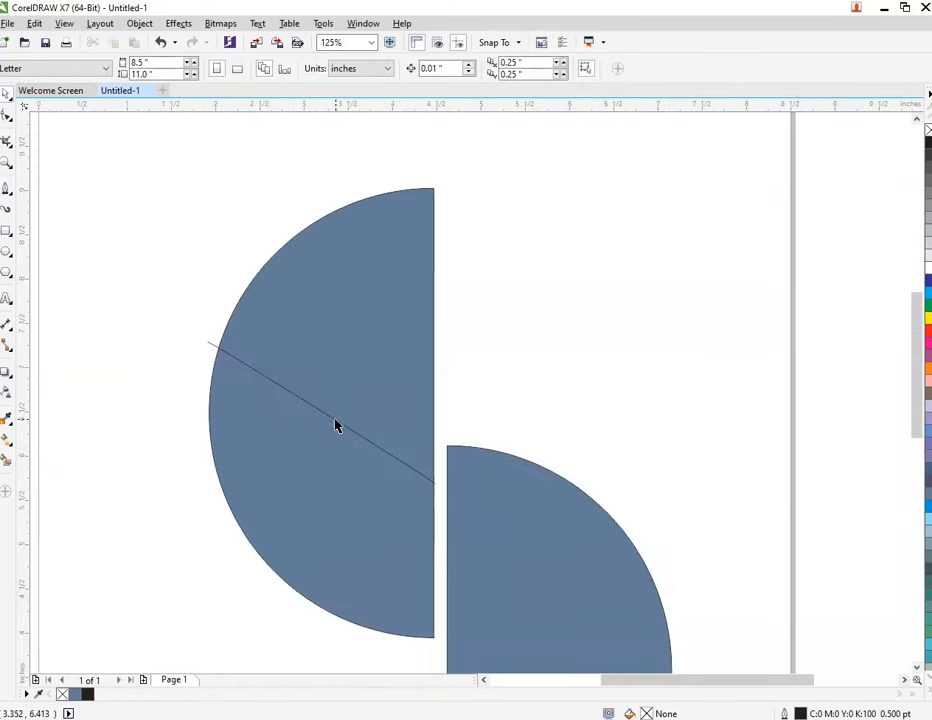
pyautogui.click(333, 424)
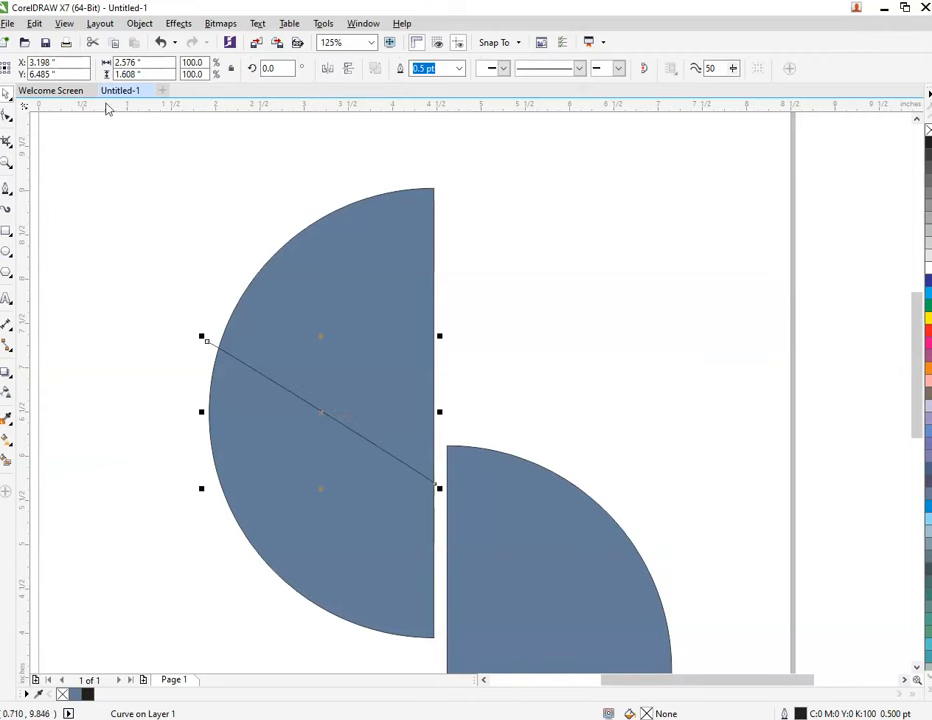
pyautogui.click(7, 117)
pyautogui.moveTo(129, 258); pyautogui.dragTo(352, 474)
pyautogui.click(206, 344)
pyautogui.moveTo(213, 343); pyautogui.dragTo(271, 448)
# Step: Pull the handle of the curve's lower-right end node up and to the left to form an S-bend
pyautogui.scroll(6, 440, 486)
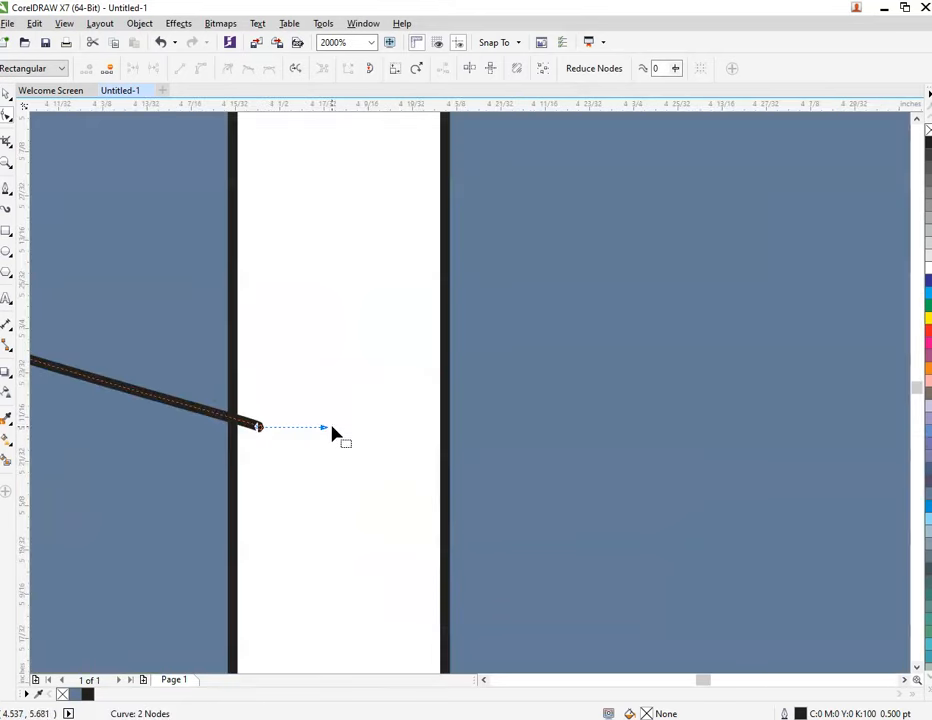
pyautogui.moveTo(327, 433); pyautogui.dragTo(160, 266)
pyautogui.scroll(-5, 370, 522)
pyautogui.scroll(-4, 348, 520)
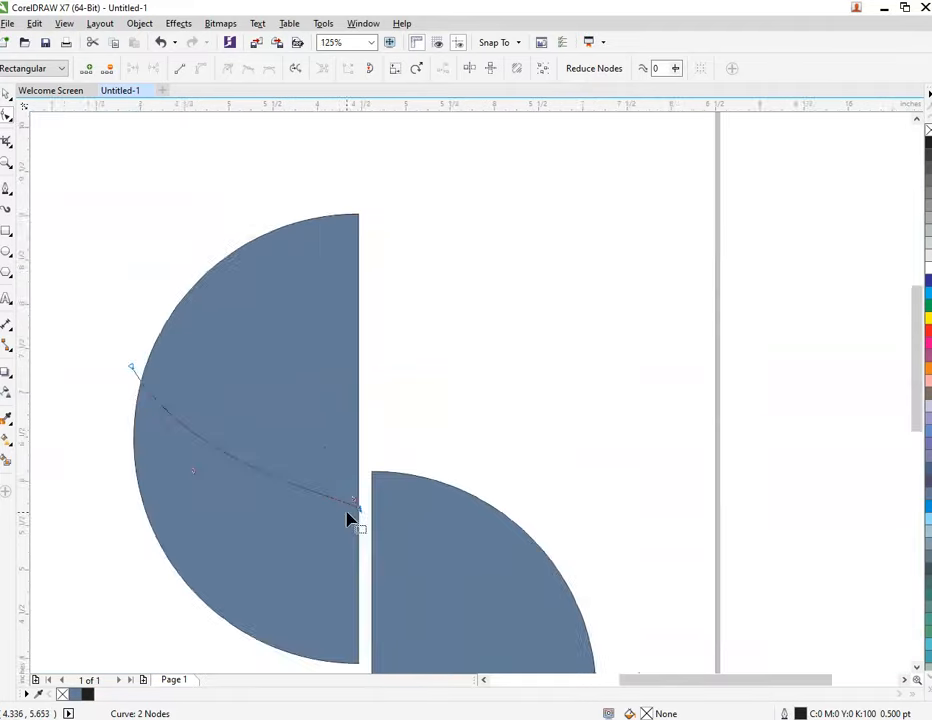
pyautogui.scroll(4, 279, 508)
pyautogui.moveTo(576, 518); pyautogui.dragTo(447, 306)
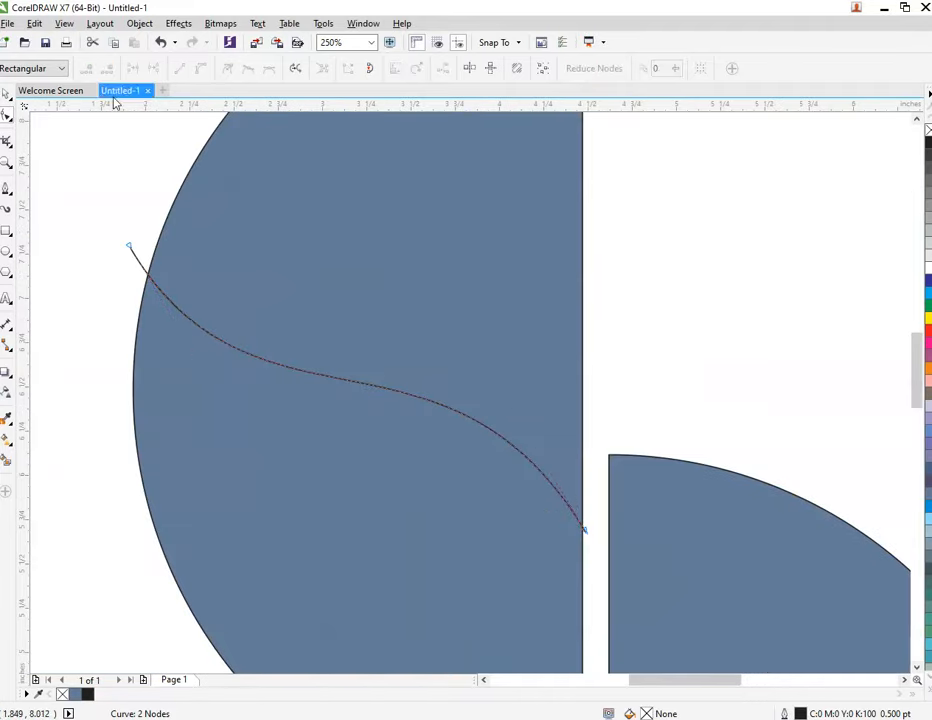
# Step: Deepen the S-bend by pulling the upper-left node's handle farther down and the lower-right node's handle farther up
pyautogui.click(127, 236)
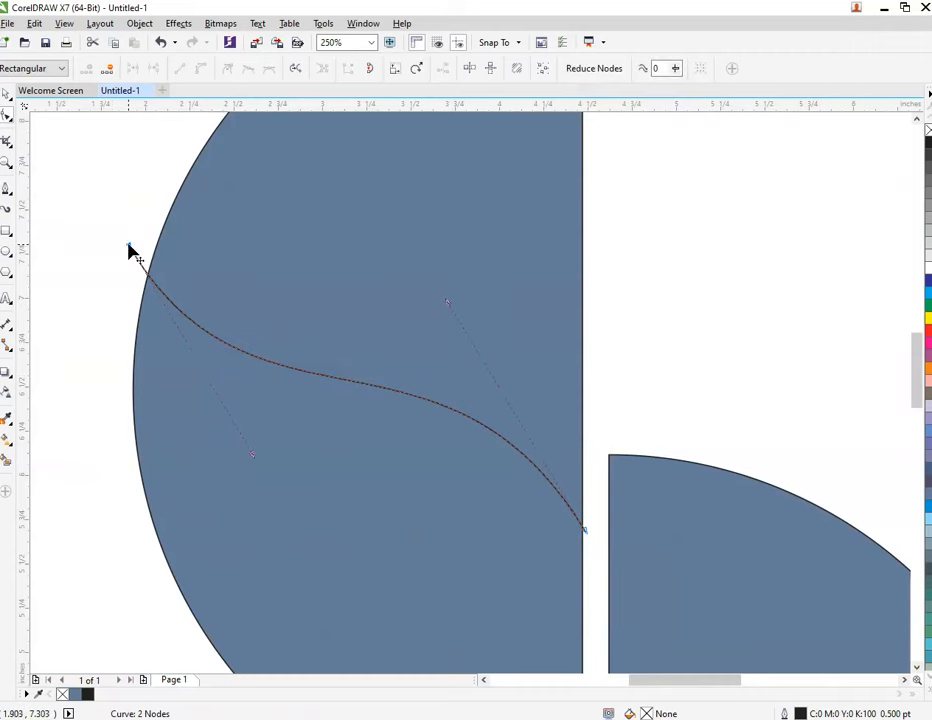
pyautogui.moveTo(254, 460); pyautogui.dragTo(218, 541)
pyautogui.moveTo(446, 311); pyautogui.dragTo(510, 248)
pyautogui.scroll(-4, 510, 248)
pyautogui.scroll(2, 514, 233)
pyautogui.press('space')
pyautogui.click(572, 262)
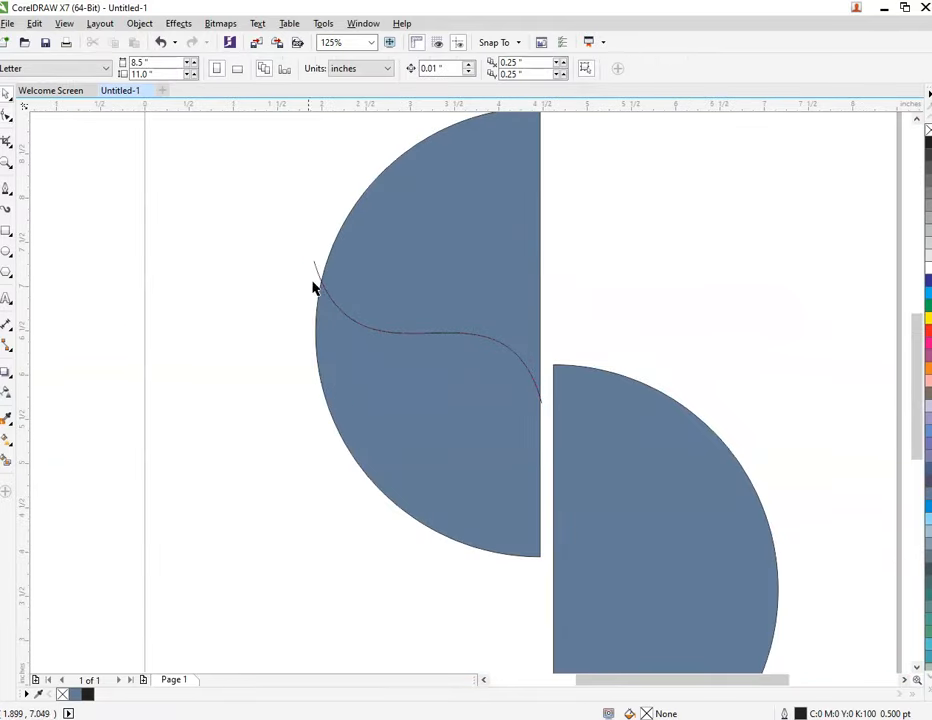
# Step: Soften the S-curve by pulling the control handles of both end nodes slightly inward
pyautogui.click(340, 321)
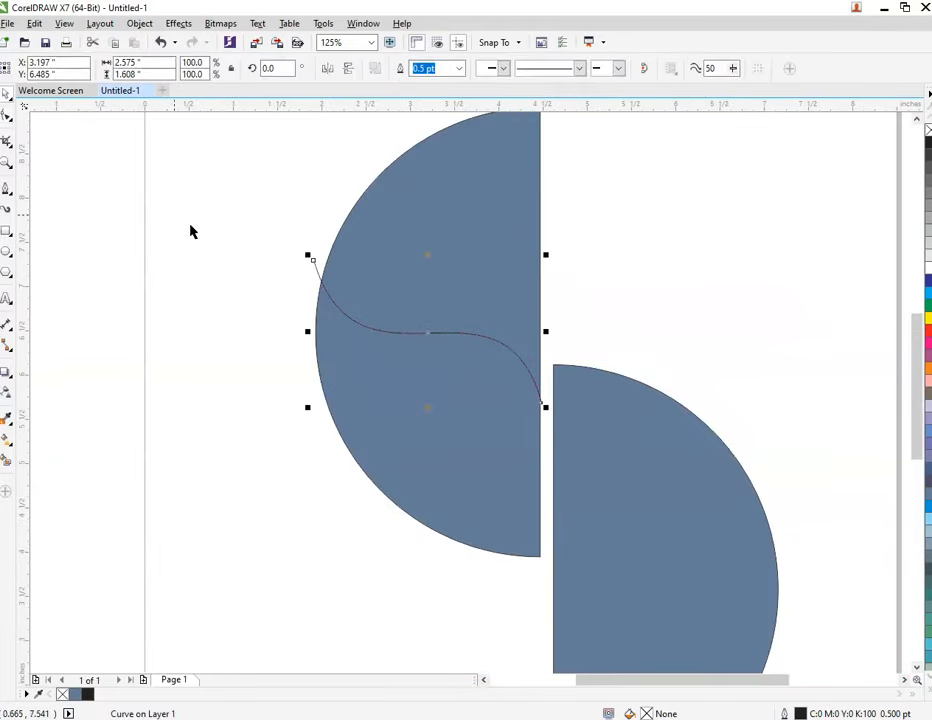
pyautogui.click(8, 118)
pyautogui.click(311, 259)
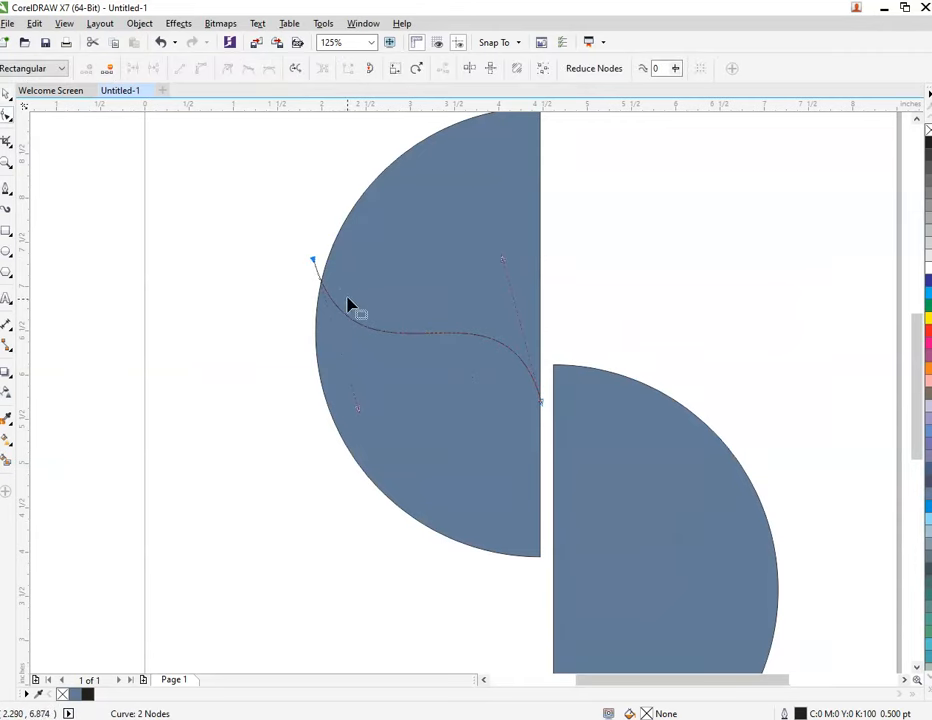
pyautogui.moveTo(360, 414); pyautogui.dragTo(386, 402)
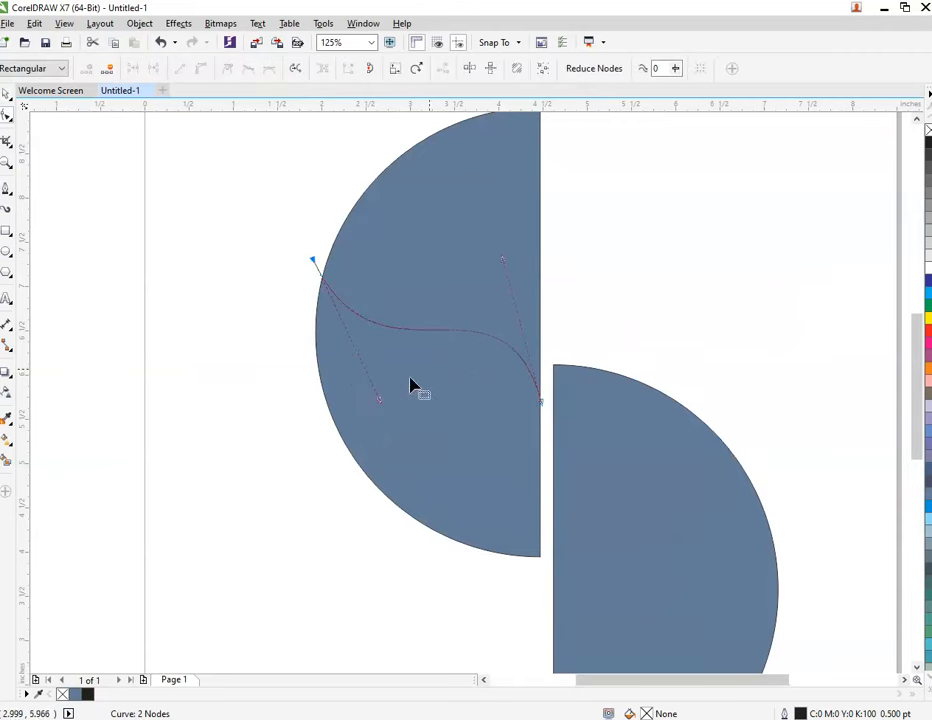
pyautogui.moveTo(505, 270); pyautogui.dragTo(491, 281)
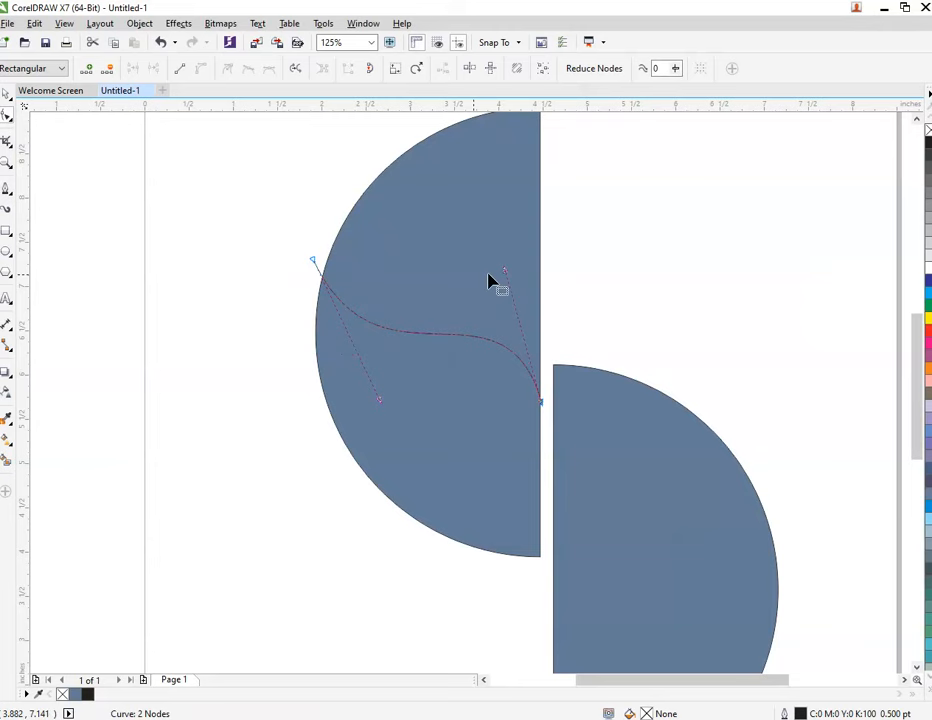
pyautogui.press('space')
# Step: Make a horizontally mirrored copy of the S-curve and centre it on the right half circle
pyautogui.moveTo(308, 333); pyautogui.dragTo(574, 343)
pyautogui.scroll(-2, 593, 322)
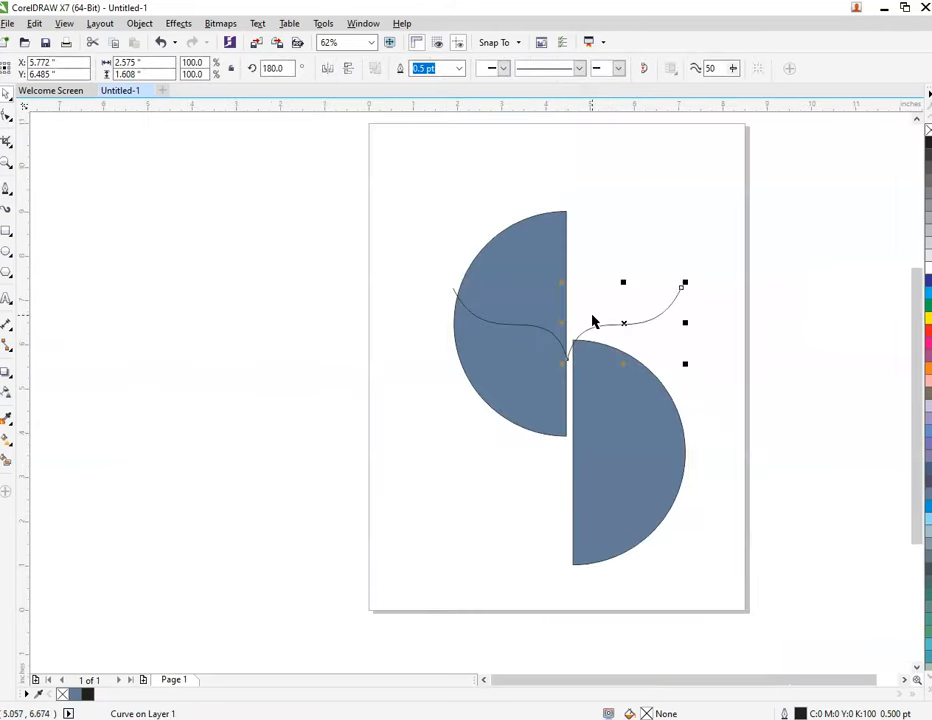
pyautogui.keyDown('shift'); pyautogui.click(610, 436); pyautogui.keyUp('shift')
pyautogui.press('e')
pyautogui.click(716, 322)
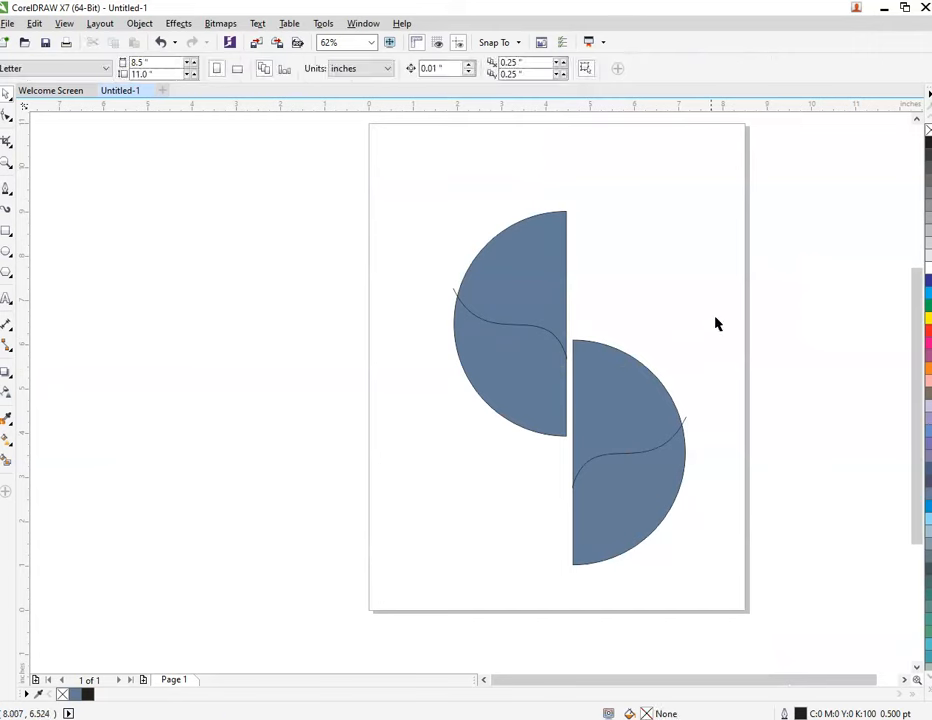
# Step: Set the Smart Fill colour to light grey and fill the sections below the S-curves in both half circles
pyautogui.scroll(2, 634, 276)
pyautogui.click(8, 459)
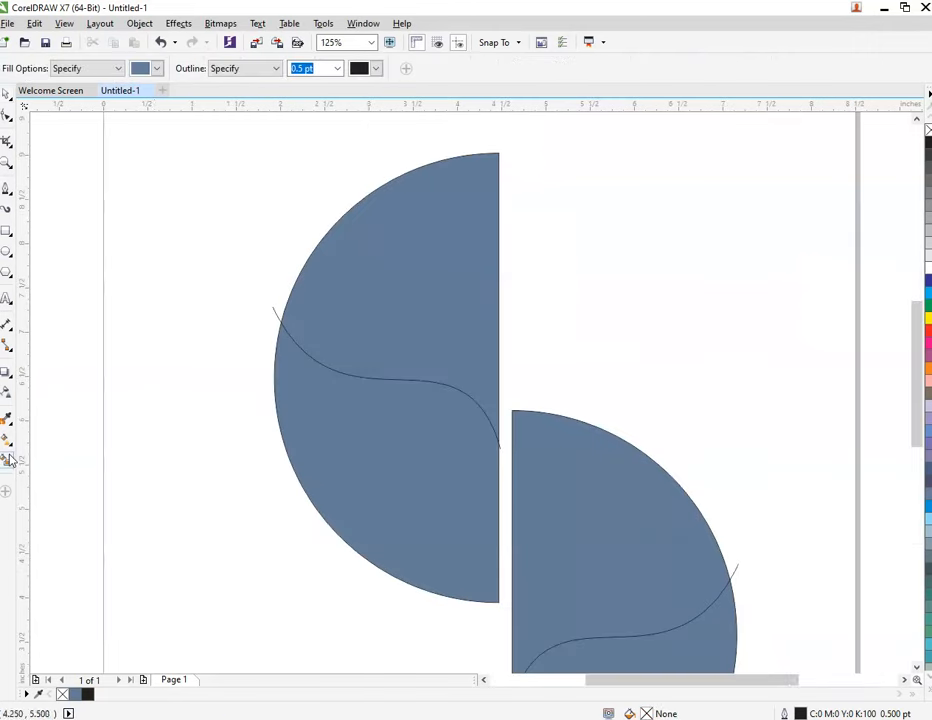
pyautogui.click(157, 68)
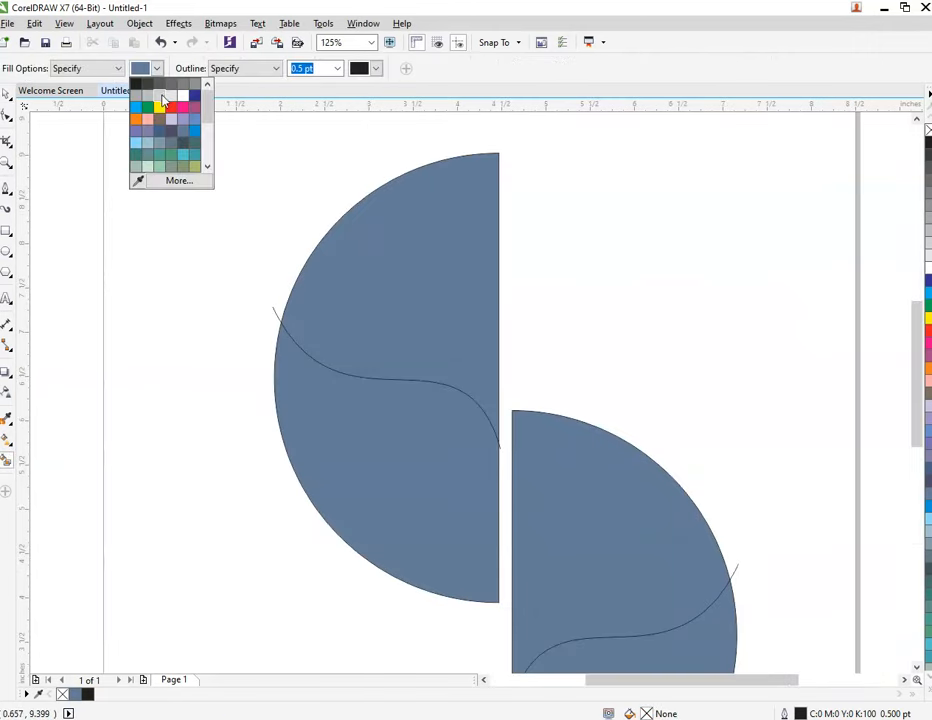
pyautogui.click(162, 97)
pyautogui.click(354, 395)
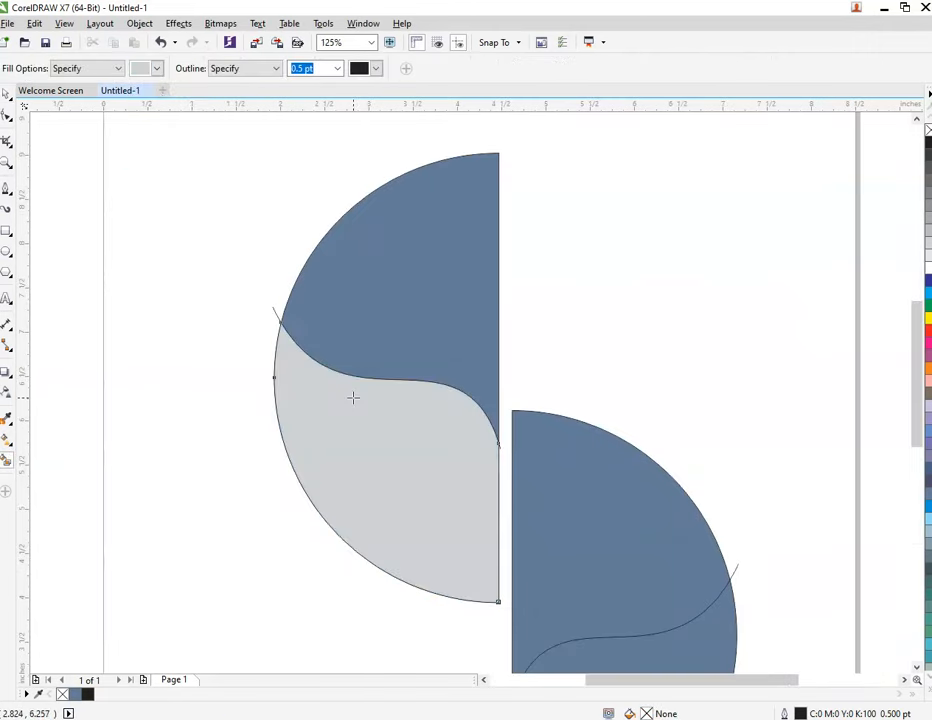
pyautogui.click(660, 655)
pyautogui.press('space')
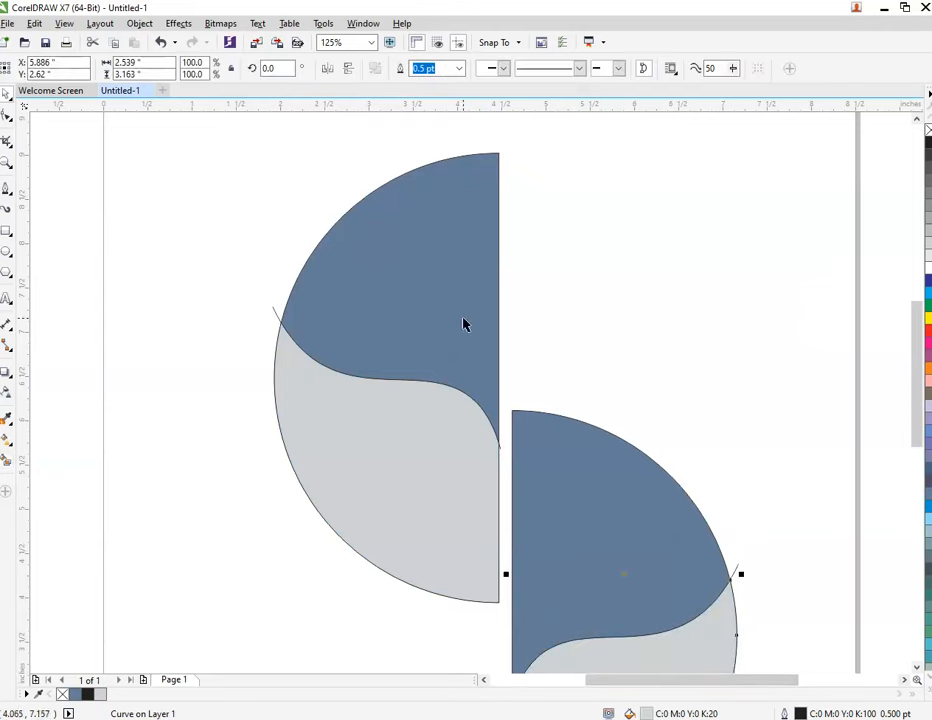
# Step: Delete the S-curve line crossing the left half circle
pyautogui.click(535, 287)
pyautogui.moveTo(181, 252); pyautogui.dragTo(531, 479)
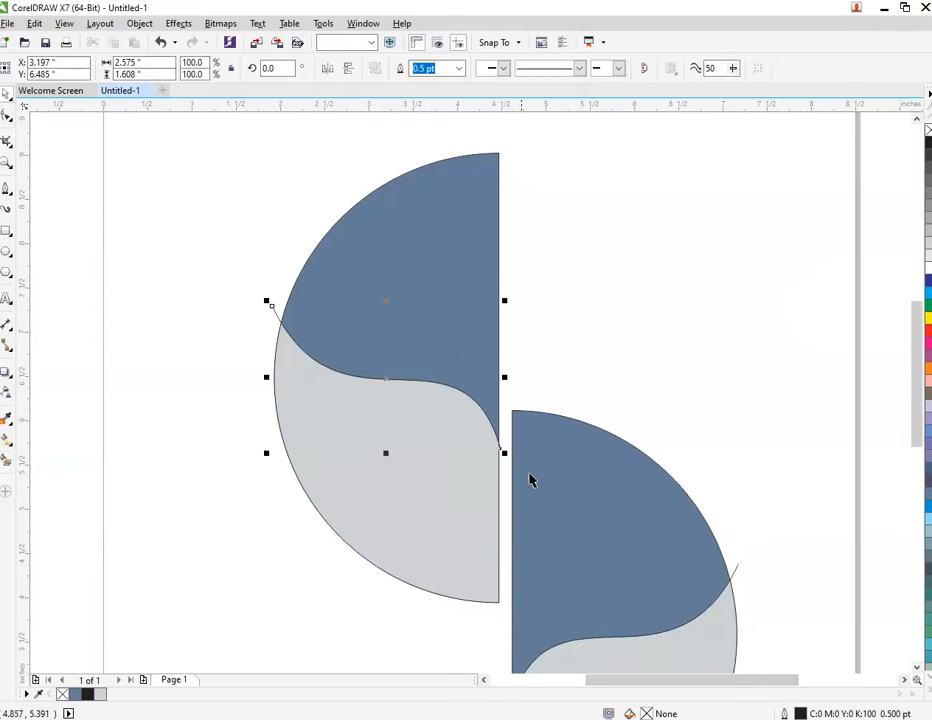
pyautogui.rightClick(273, 316)
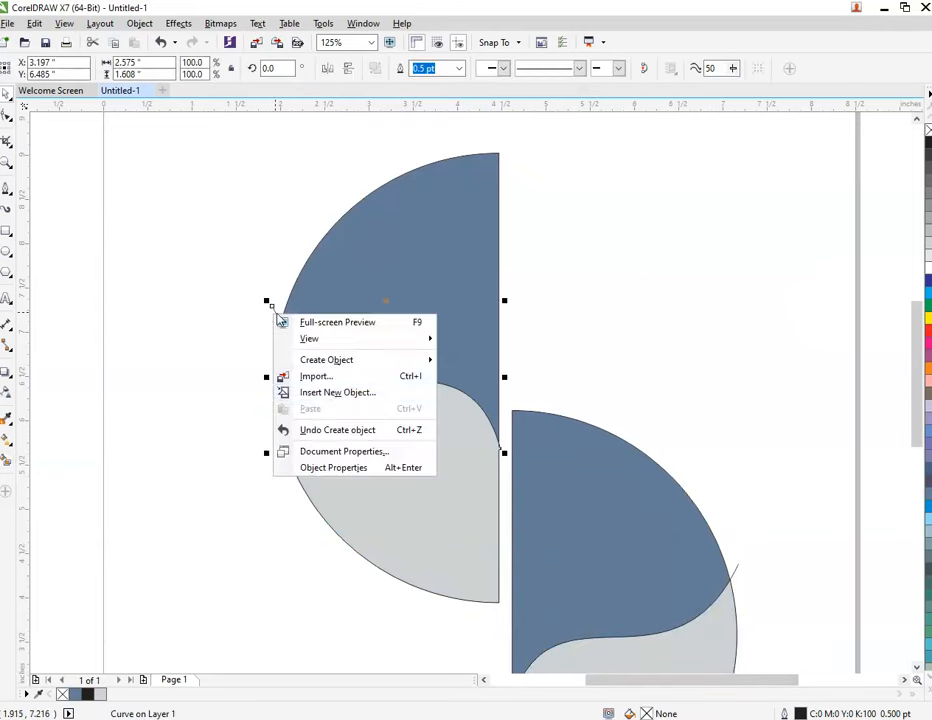
pyautogui.click(316, 272)
pyautogui.moveTo(182, 232); pyautogui.dragTo(590, 440)
pyautogui.scroll(5, 248, 306)
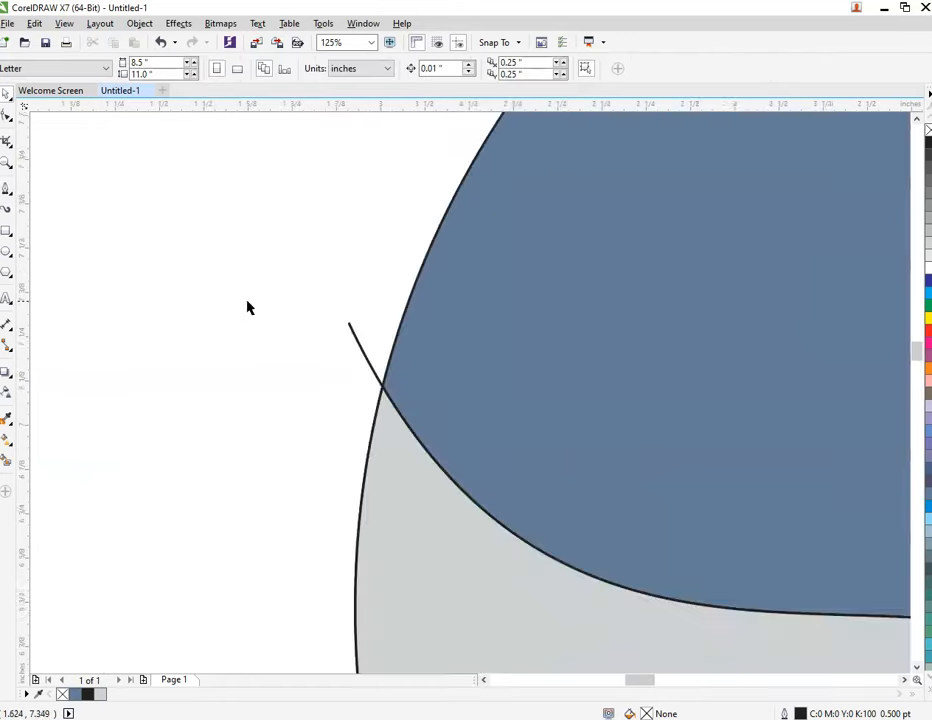
pyautogui.rightClick(461, 372)
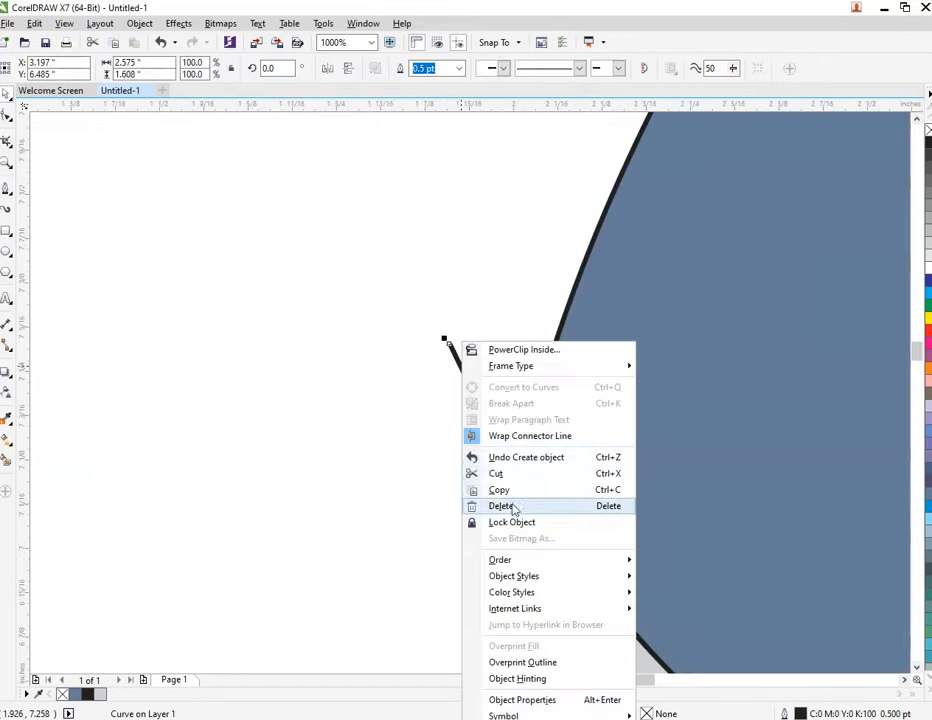
pyautogui.click(483, 506)
# Step: Delete the mirrored S-curve line crossing the right half circle
pyautogui.scroll(-5, 285, 350)
pyautogui.scroll(-2, 279, 338)
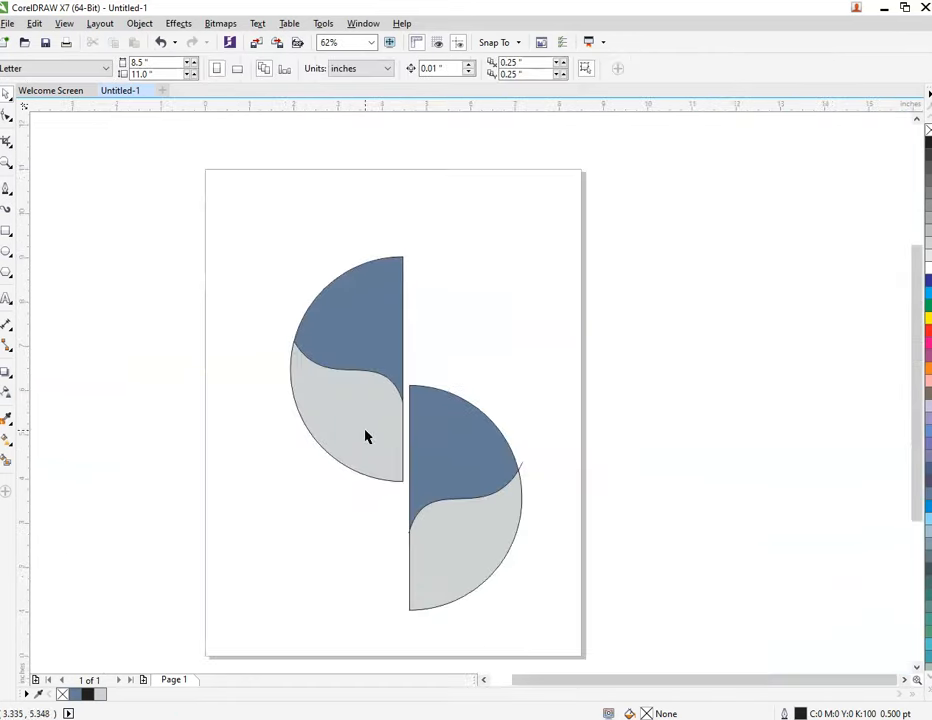
pyautogui.scroll(5, 513, 466)
pyautogui.click(584, 495)
pyautogui.rightClick(584, 491)
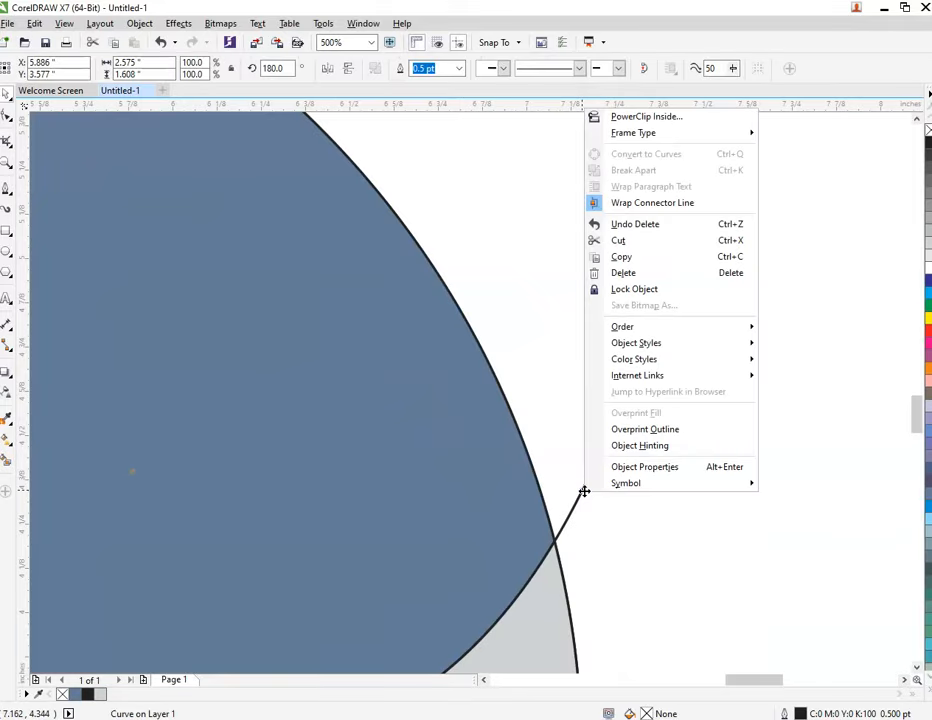
pyautogui.click(672, 290)
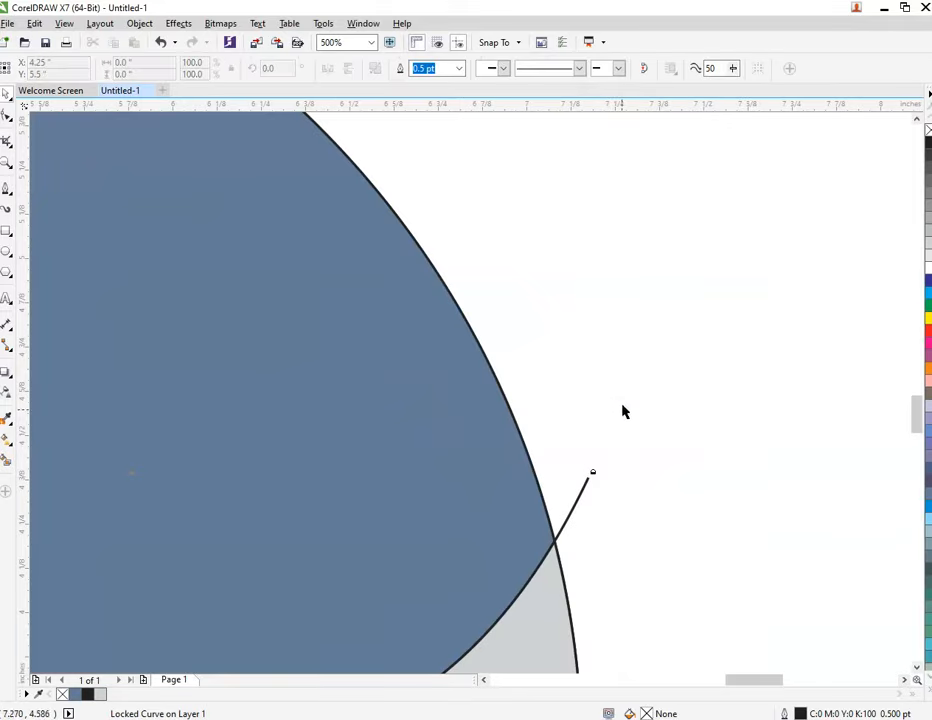
pyautogui.rightClick(579, 503)
pyautogui.click(593, 508)
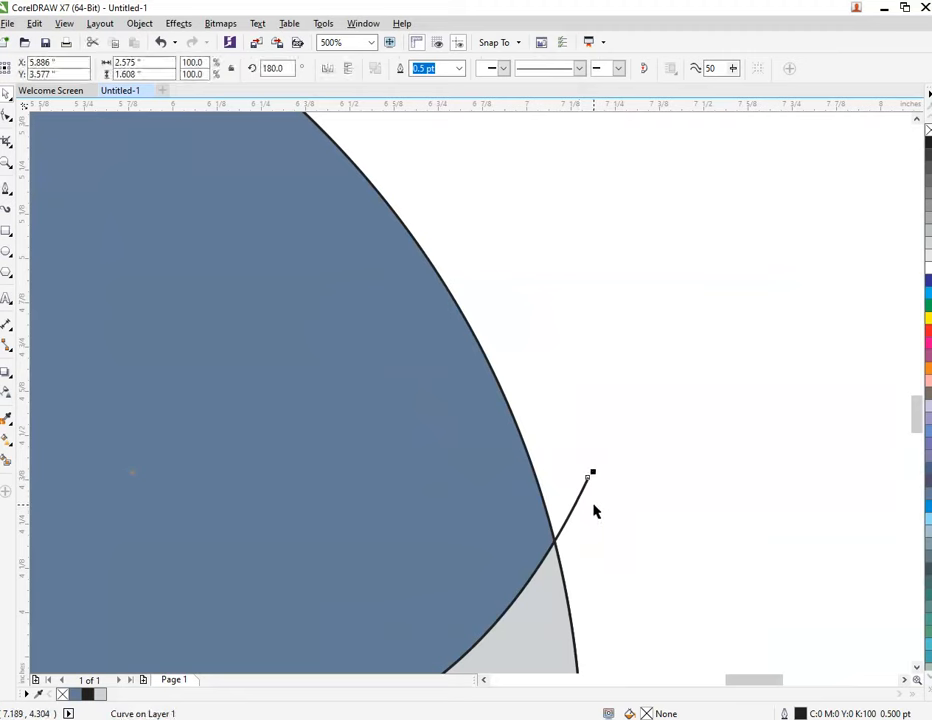
pyautogui.rightClick(575, 492)
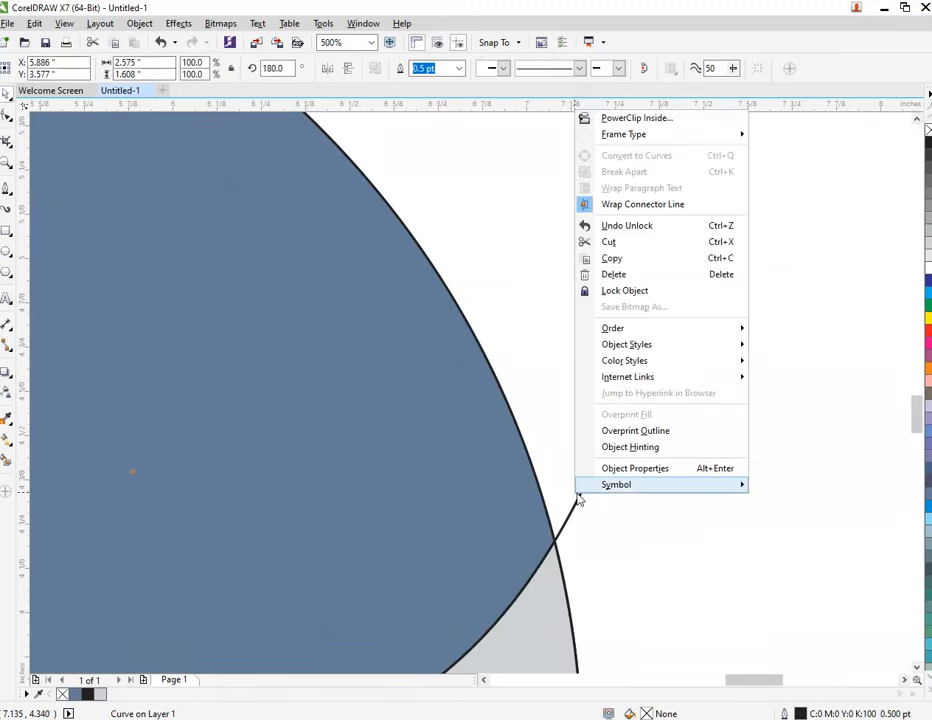
pyautogui.click(614, 272)
pyautogui.press('F4')
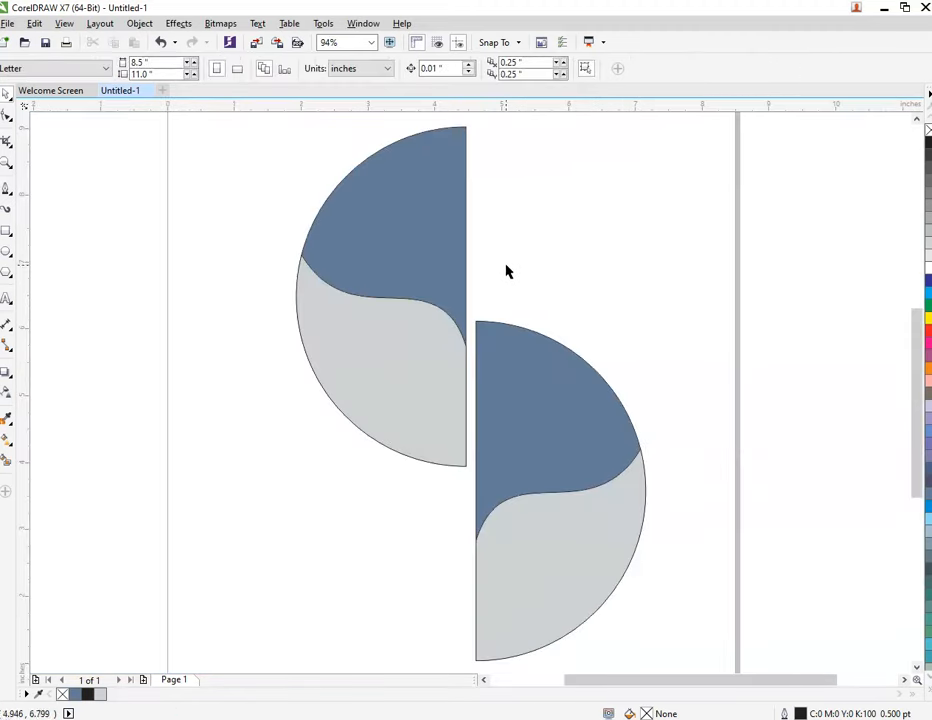
# Step: Open the RGB Palette and dock it directly above the document palette
pyautogui.click(330, 371)
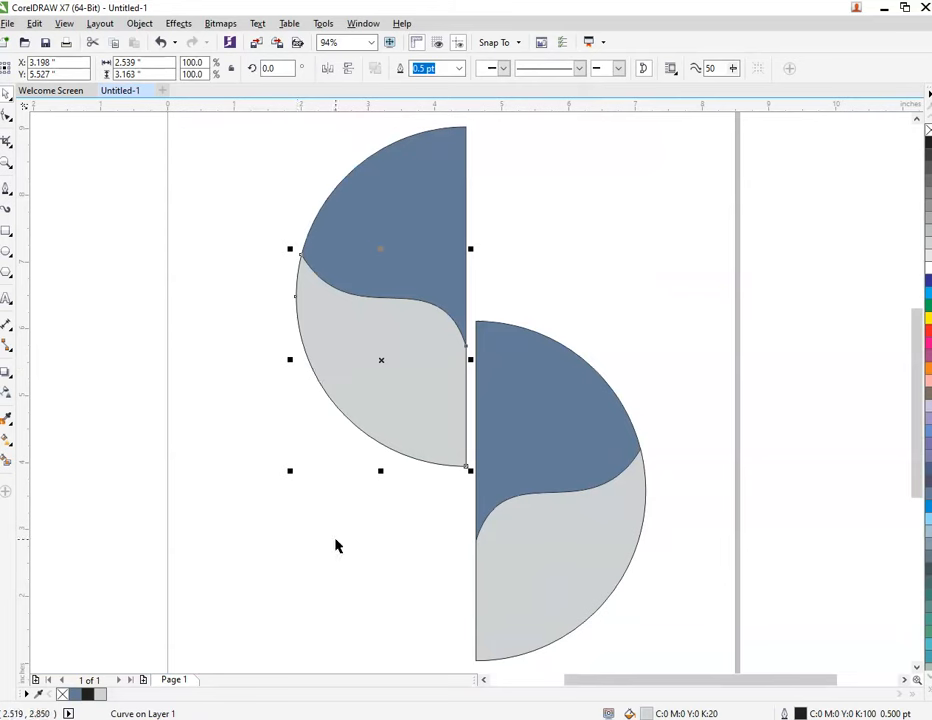
pyautogui.click(366, 24)
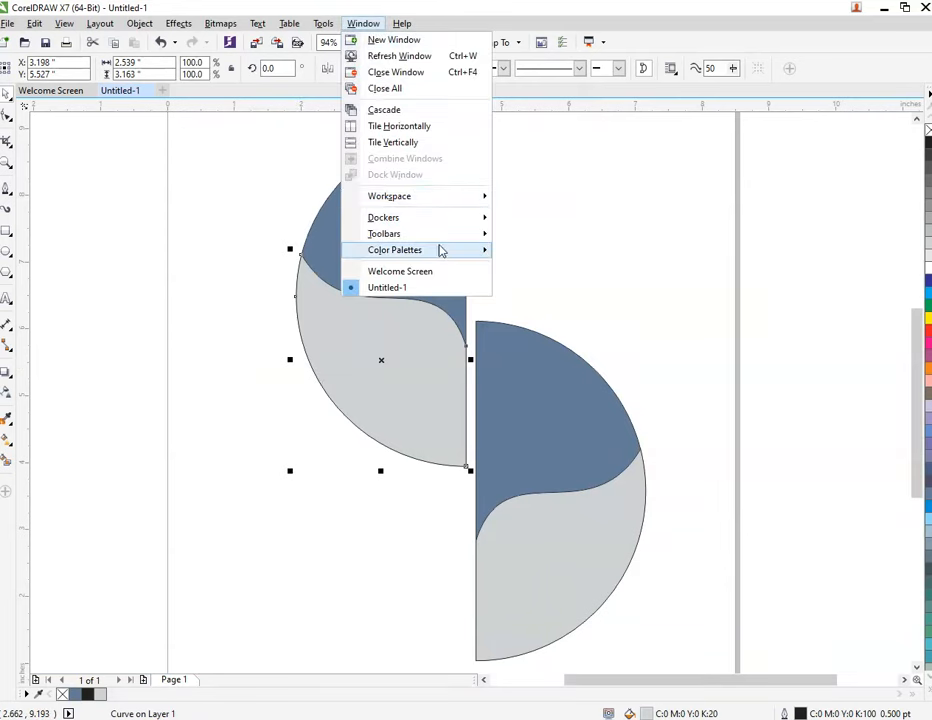
pyautogui.moveTo(440, 252)
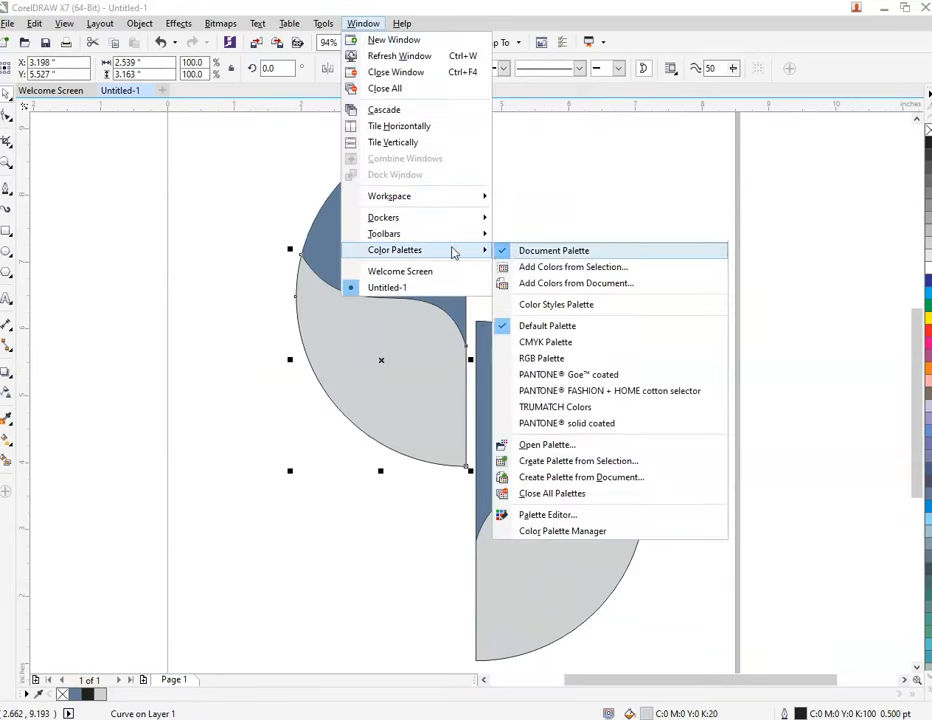
pyautogui.click(592, 361)
pyautogui.moveTo(921, 124); pyautogui.dragTo(52, 668)
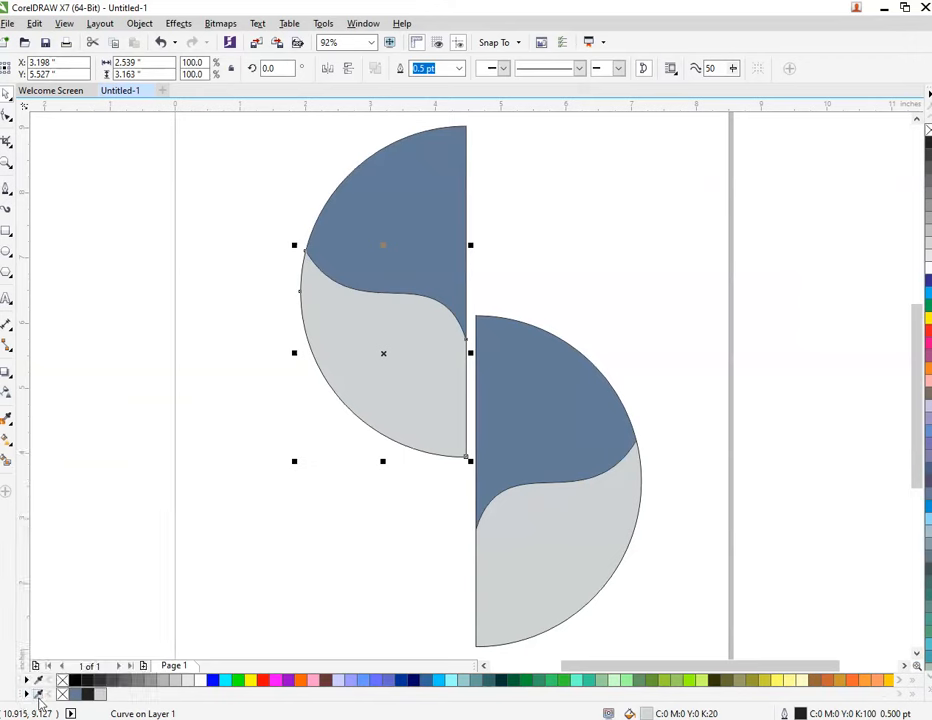
# Step: Set the colour palettes to display 3 rows
pyautogui.click(26, 694)
pyautogui.moveTo(62, 662)
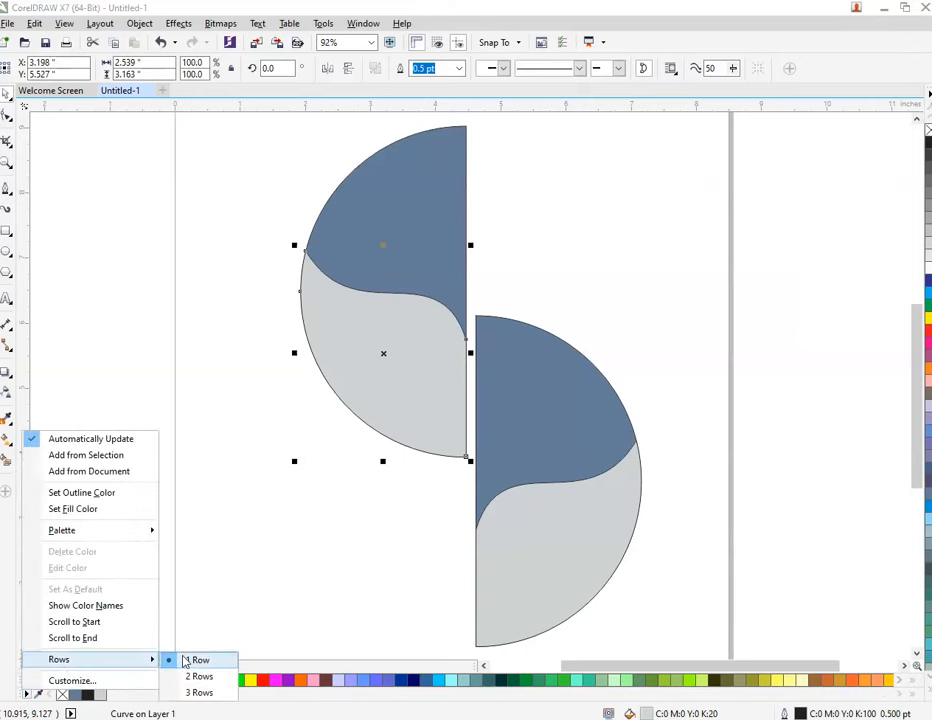
pyautogui.click(188, 693)
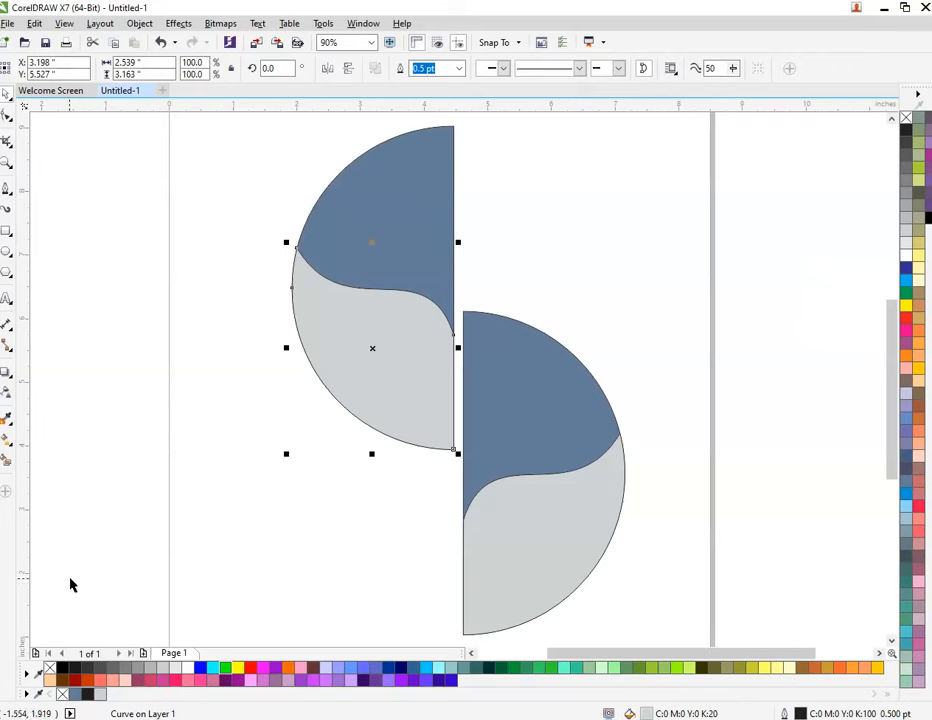
# Step: Fill the lower section of the left half circle with bright red from the RGB palette
pyautogui.click(78, 680)
pyautogui.click(248, 489)
pyautogui.click(358, 381)
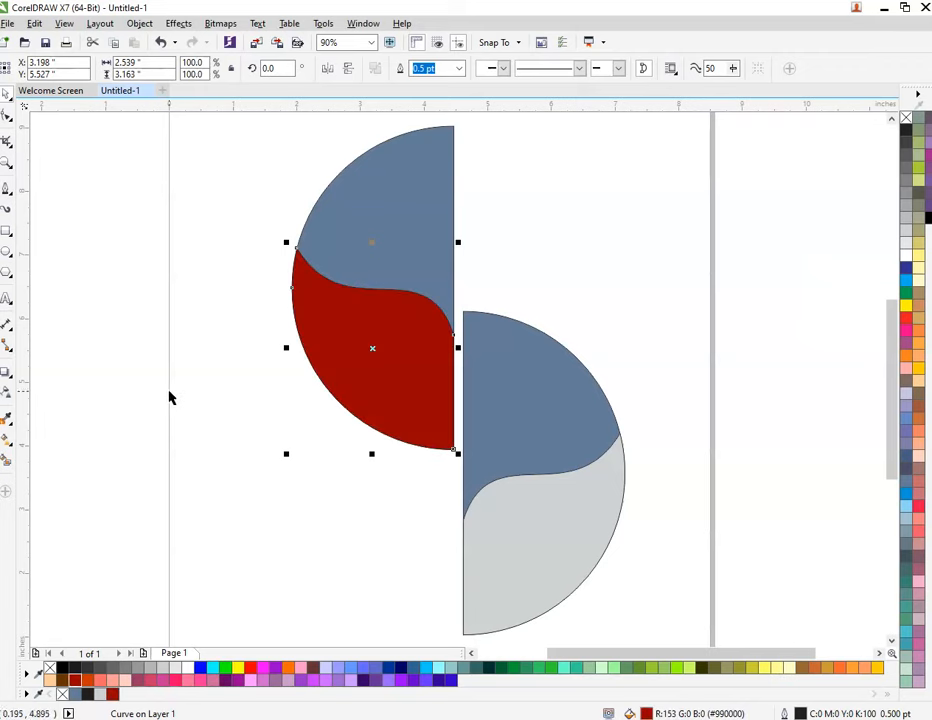
pyautogui.click(252, 669)
# Step: Give the left half circle's upper section a linear fountain fill from dark red #990000 at the S-curve to bright red at its top
pyautogui.click(418, 232)
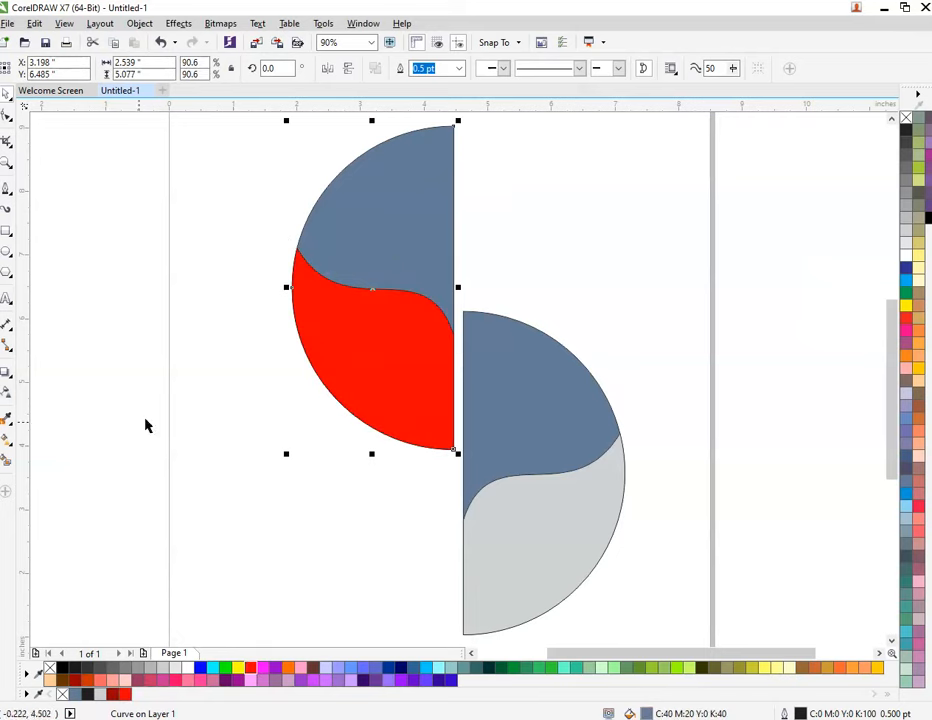
pyautogui.click(77, 681)
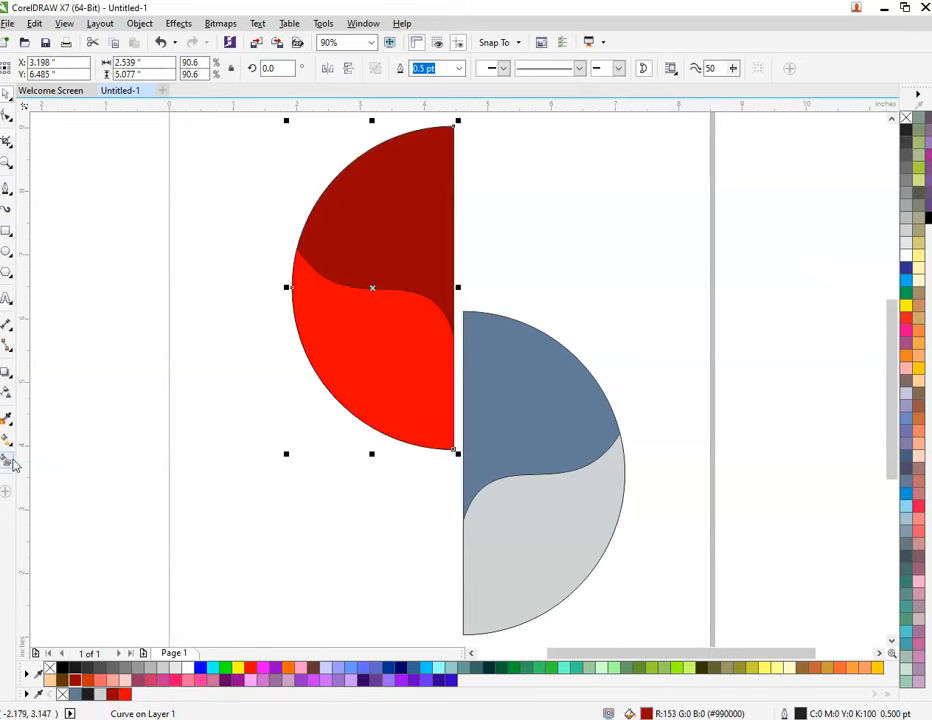
pyautogui.click(7, 440)
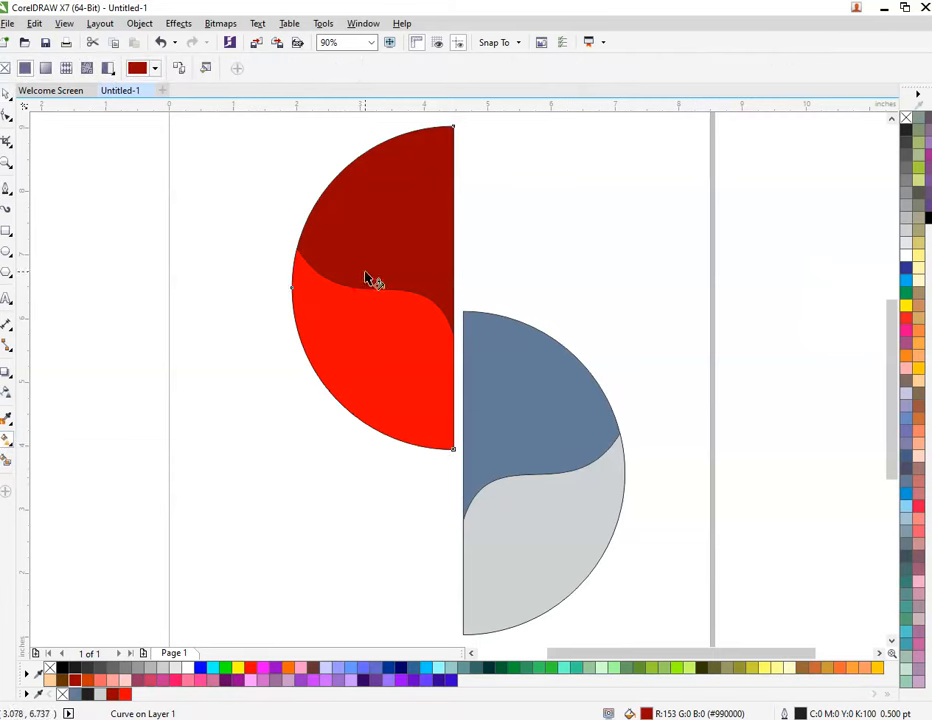
pyautogui.moveTo(364, 279); pyautogui.dragTo(430, 135)
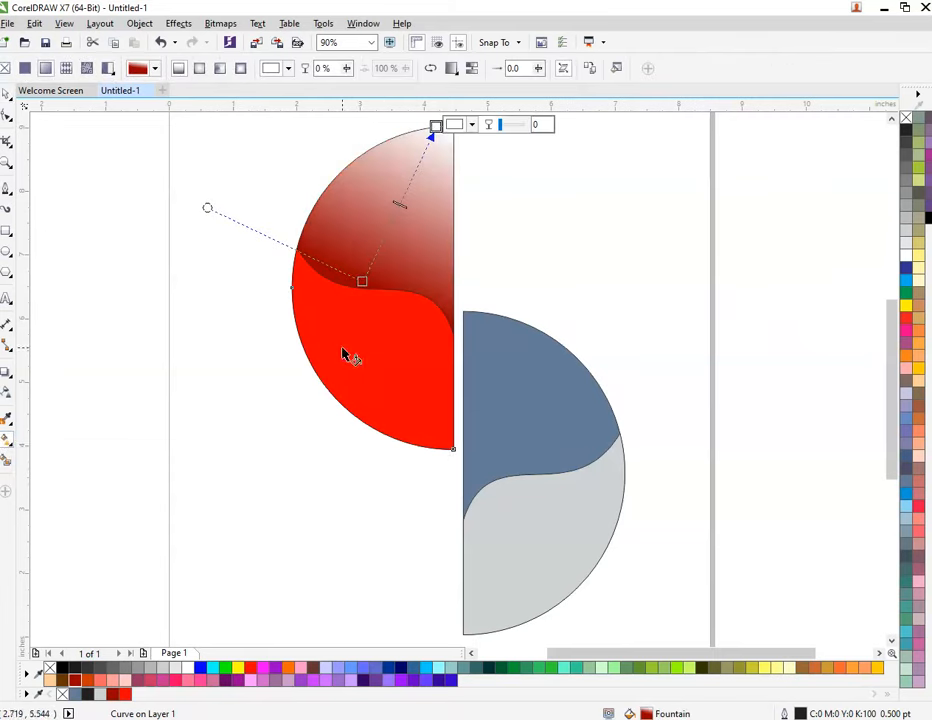
pyautogui.click(250, 667)
pyautogui.press('Escape')
pyautogui.click(381, 277)
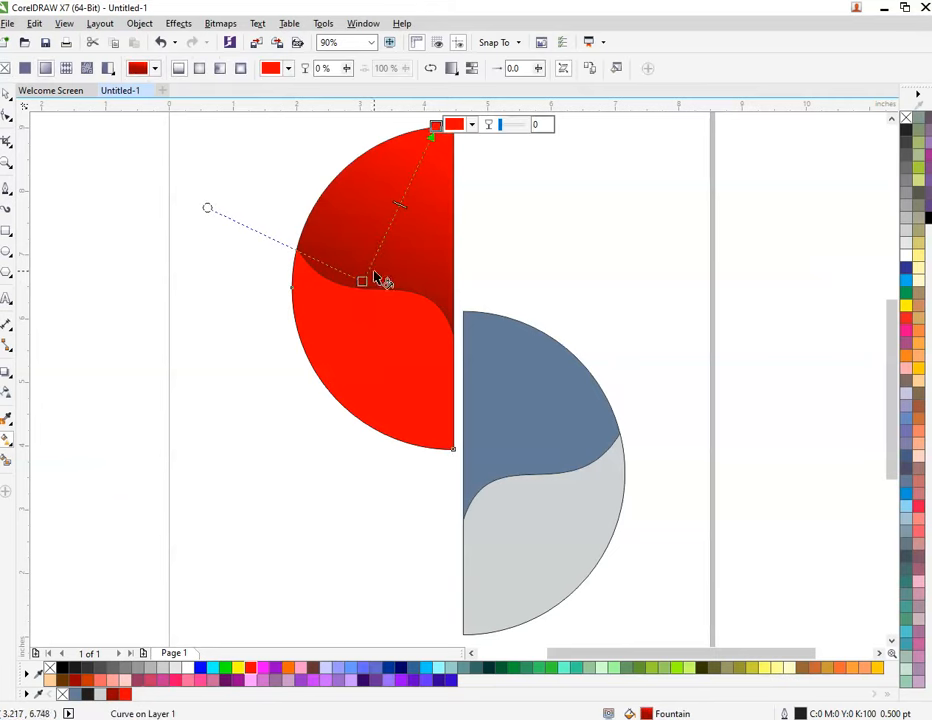
# Step: Move the start of the red gradient just below the S-curve and change its start colour to black
pyautogui.moveTo(359, 280); pyautogui.dragTo(369, 308)
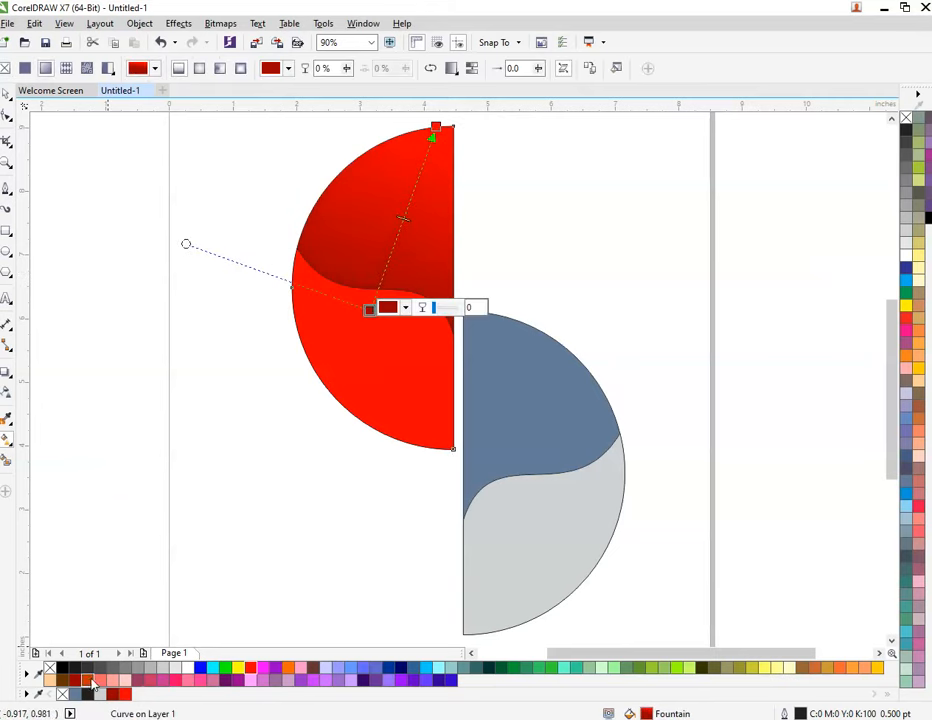
pyautogui.click(61, 667)
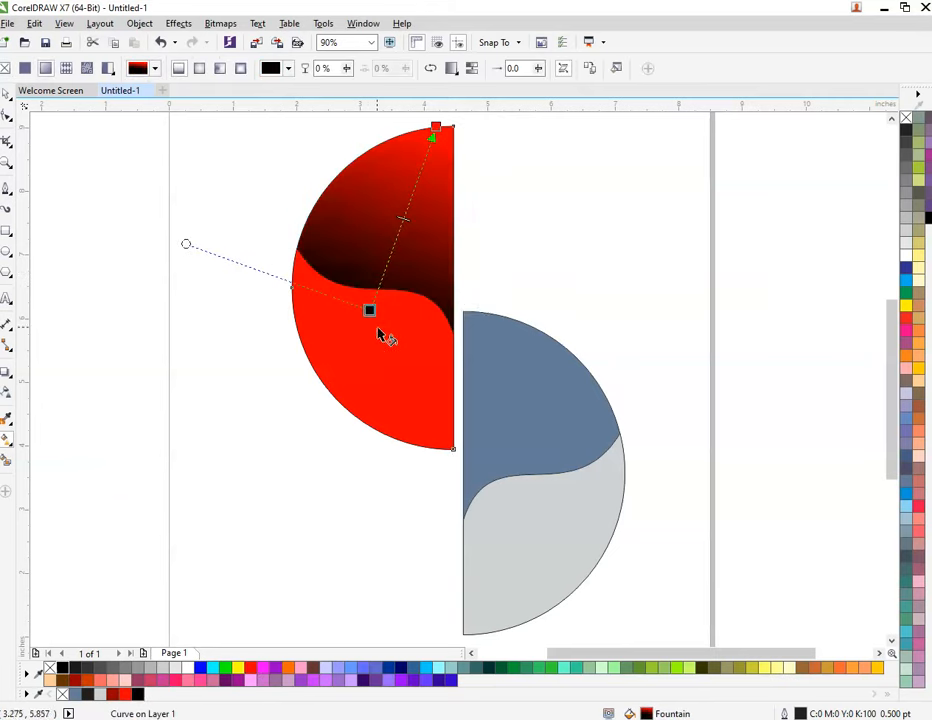
pyautogui.moveTo(369, 310)
pyautogui.mouseDown()
pyautogui.moveTo(383, 312)
pyautogui.moveTo(383, 335)
pyautogui.moveTo(383, 308)
pyautogui.moveTo(372, 316)
pyautogui.mouseUp()
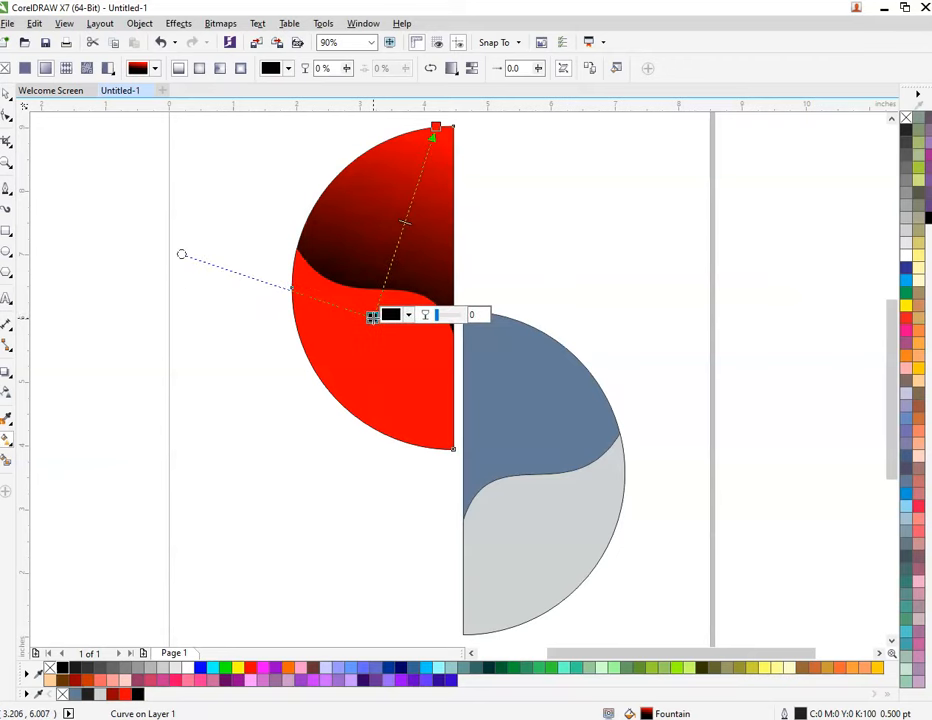
# Step: Fill the right half circle's lower section with green #009933 and its upper section with black
pyautogui.click(545, 548)
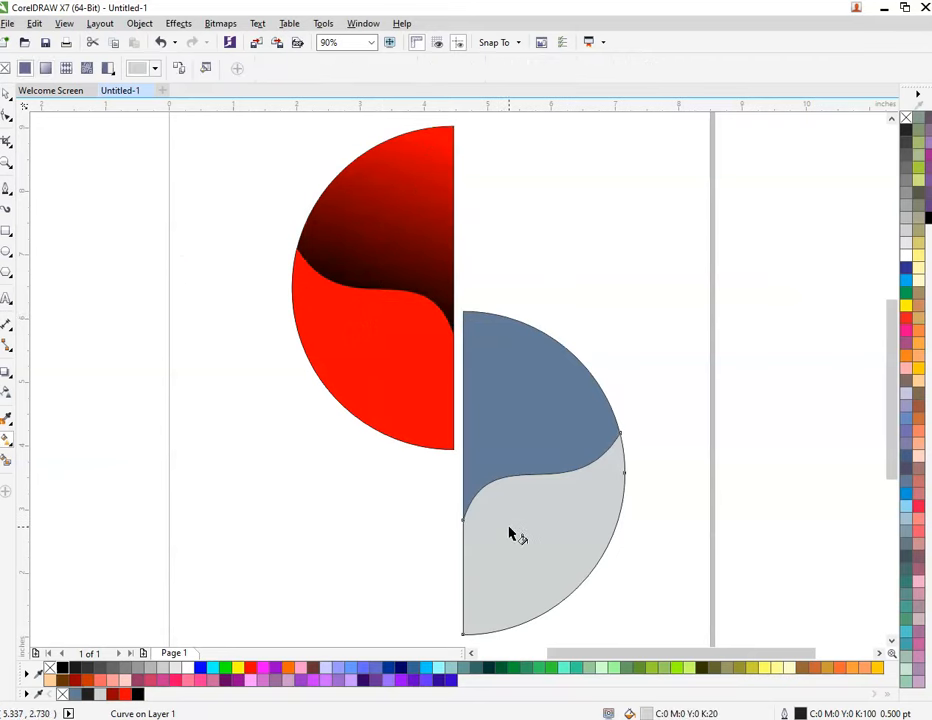
pyautogui.click(514, 667)
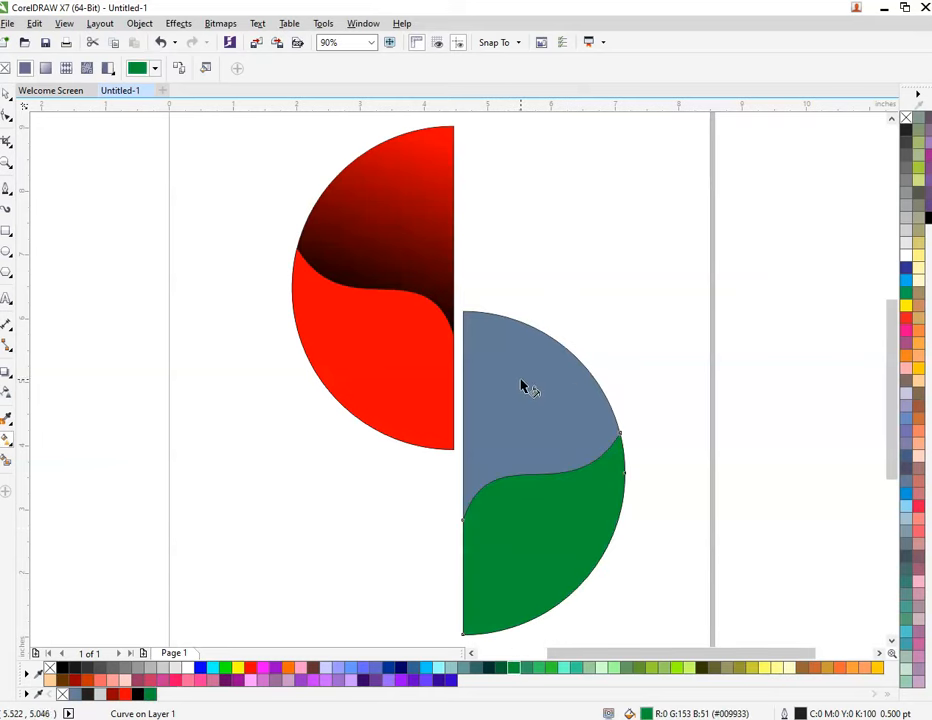
pyautogui.click(63, 667)
# Step: Apply a linear fountain fill from black below the S-curve to green at the top of the right half circle's upper section
pyautogui.moveTo(591, 506); pyautogui.dragTo(495, 334)
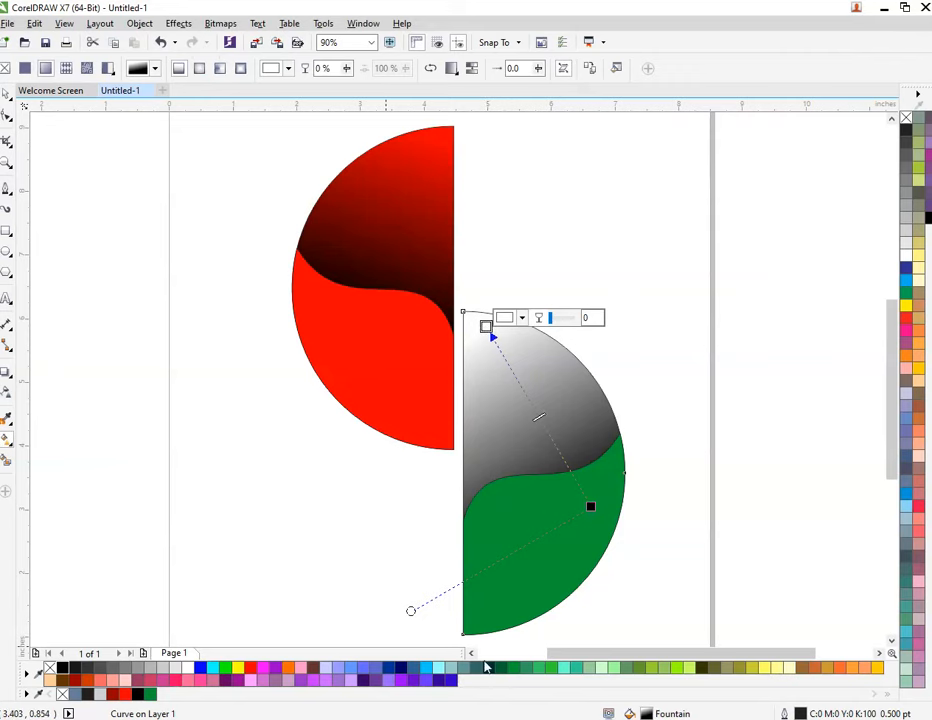
pyautogui.click(151, 695)
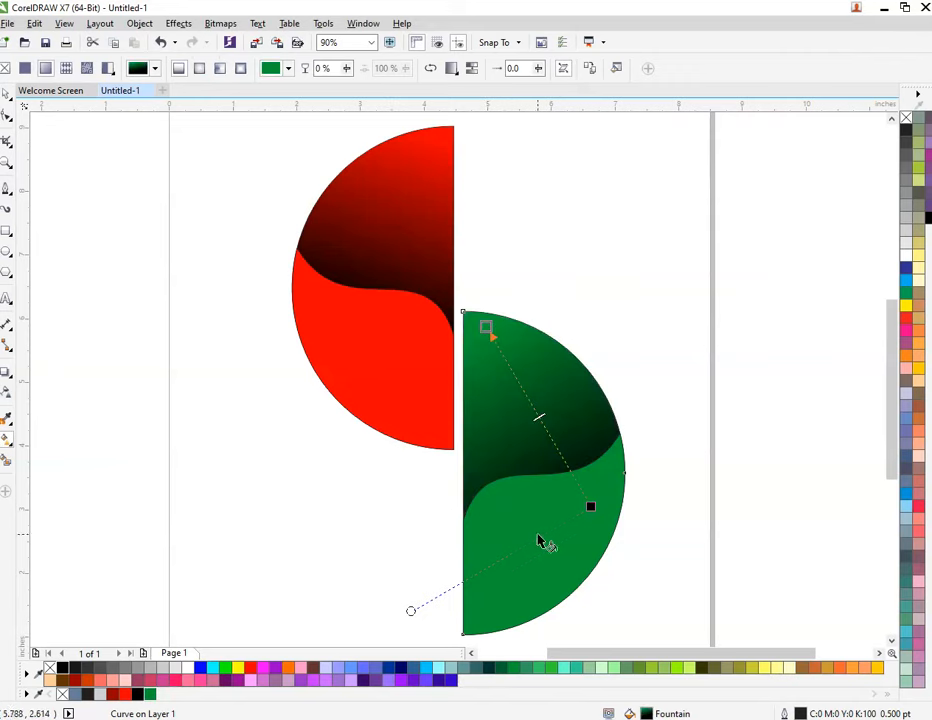
pyautogui.moveTo(590, 506); pyautogui.dragTo(527, 511)
pyautogui.press('space')
pyautogui.click(640, 342)
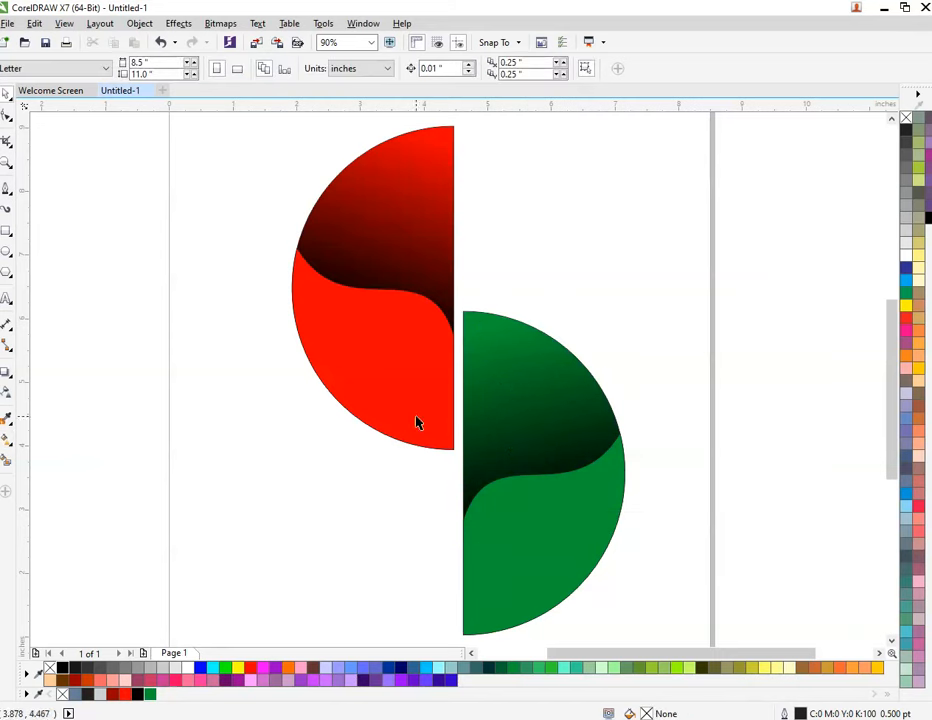
# Step: Remove the outlines from all four half-circle sections and group them
pyautogui.scroll(-2, 416, 418)
pyautogui.moveTo(330, 212); pyautogui.dragTo(516, 566)
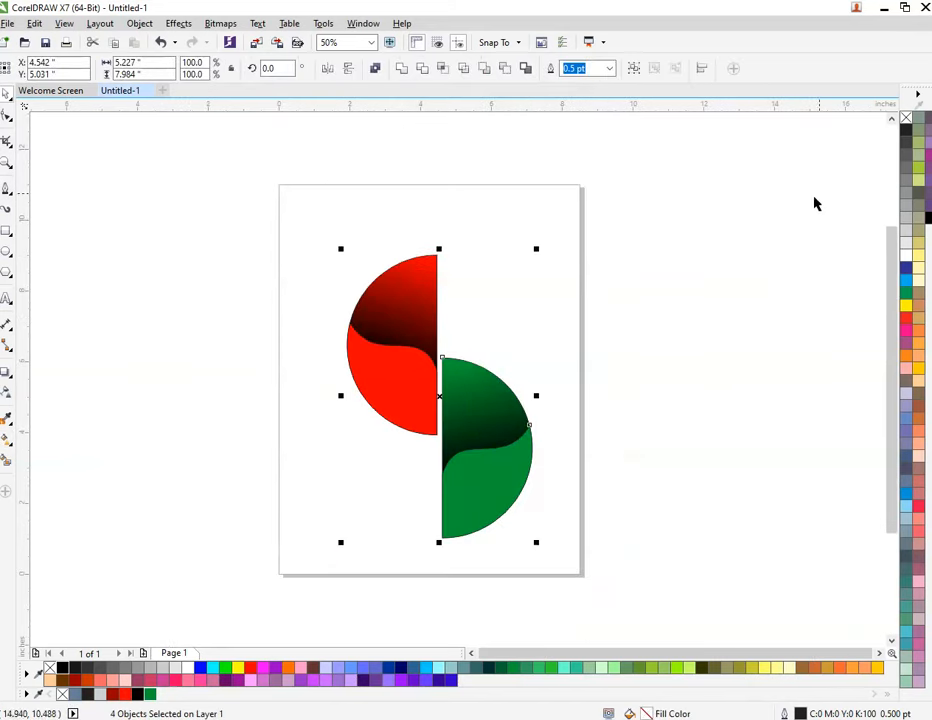
pyautogui.rightClick(907, 118)
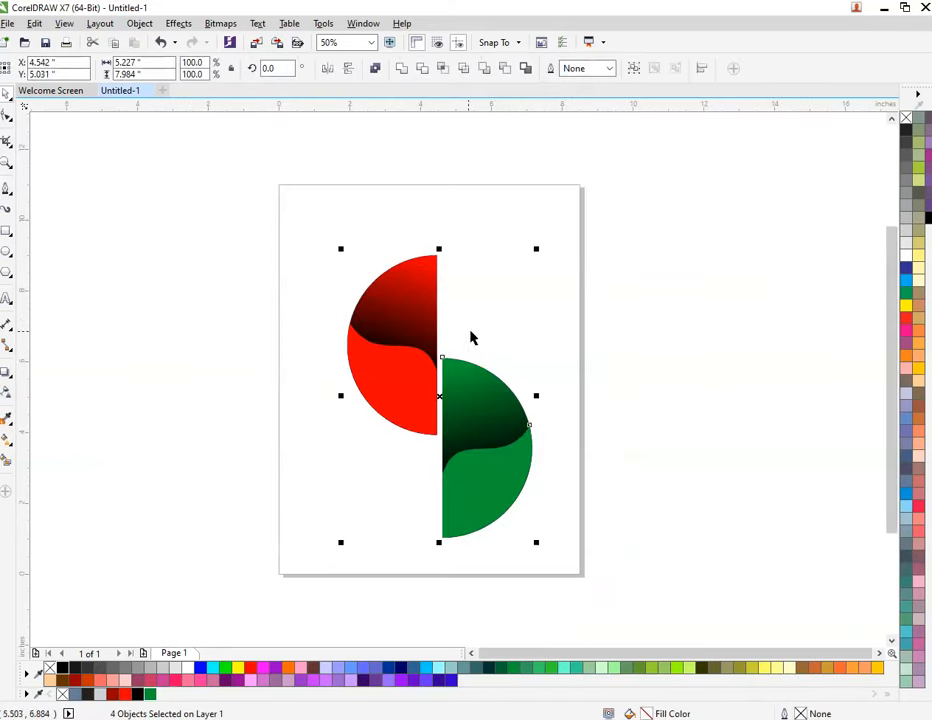
pyautogui.rightClick(416, 358)
pyautogui.press('Escape')
pyautogui.hotkey('ctrl', 'g')
pyautogui.click(555, 414)
pyautogui.moveTo(511, 421); pyautogui.dragTo(579, 374)
pyautogui.hotkey('ctrl', 'z')
pyautogui.click(636, 365)
pyautogui.scroll(1, 455, 484)
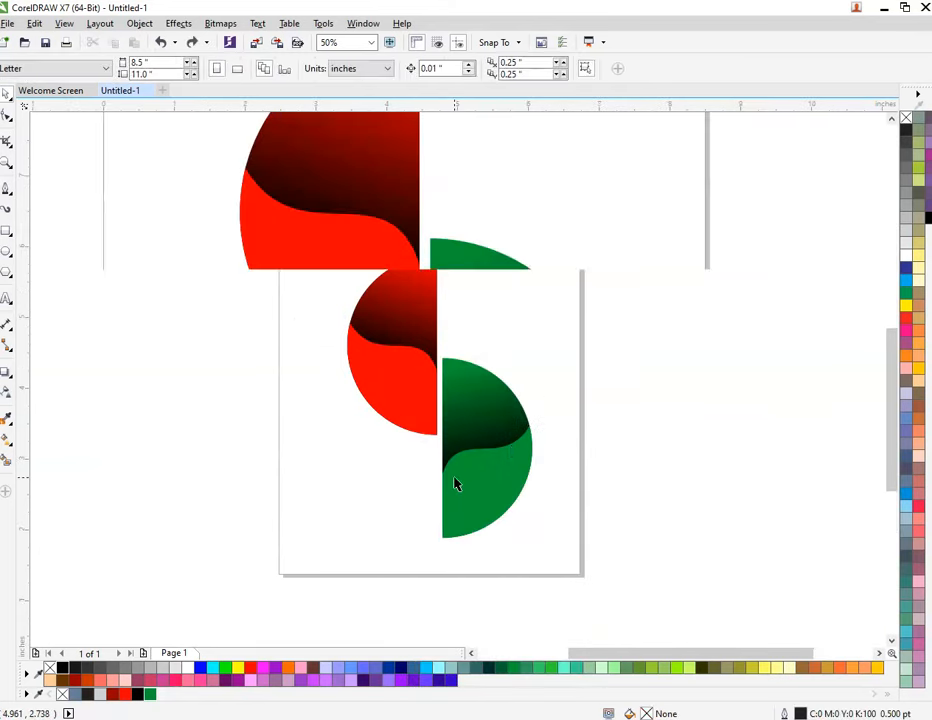
pyautogui.click(7, 233)
pyautogui.moveTo(191, 420); pyautogui.dragTo(349, 444)
pyautogui.scroll(1, 212, 431)
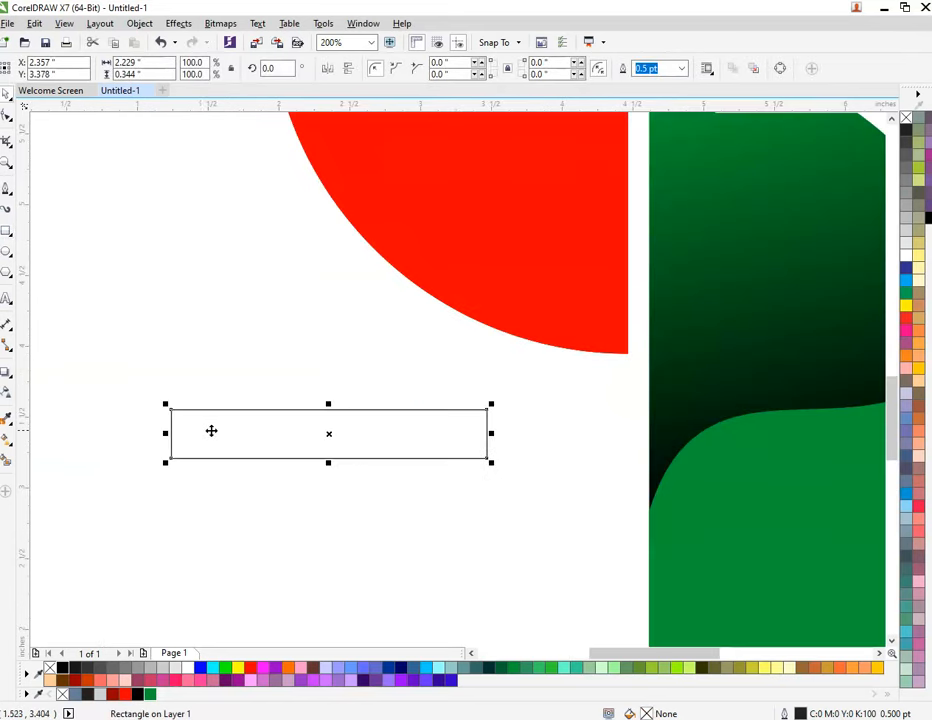
pyautogui.rightClick(201, 438)
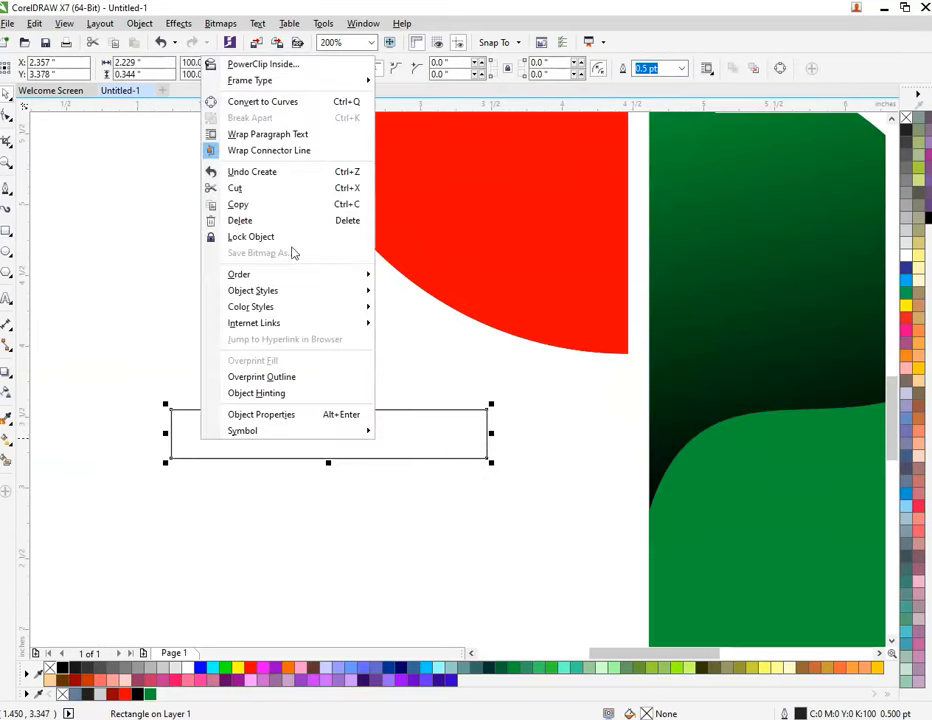
pyautogui.click(262, 102)
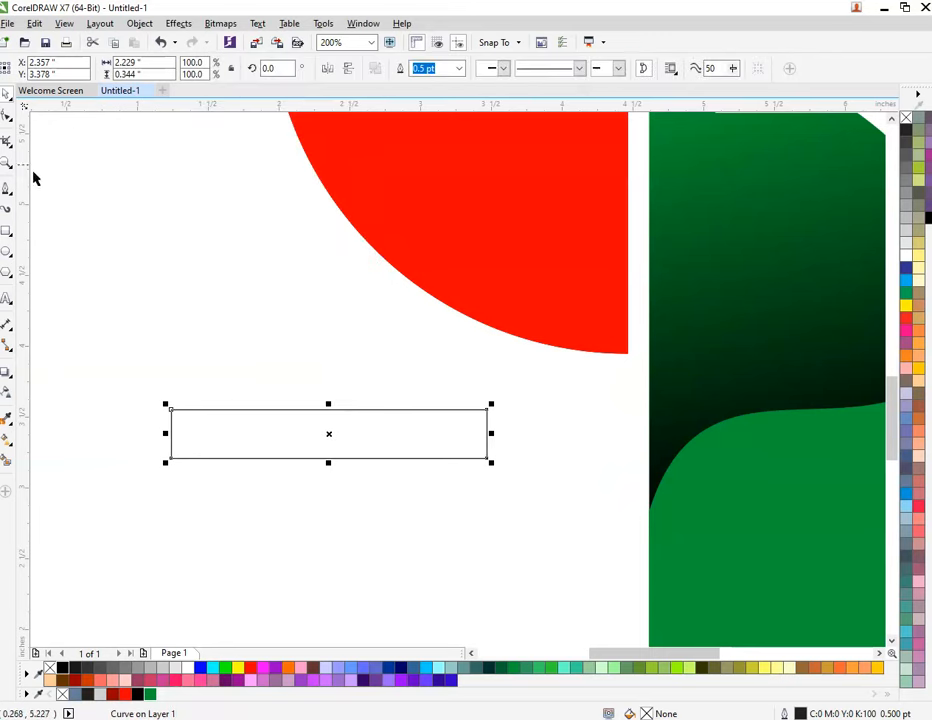
pyautogui.hotkey('ctrl', 'z')
pyautogui.click(283, 411)
pyautogui.click(316, 424)
pyautogui.rightClick(316, 419)
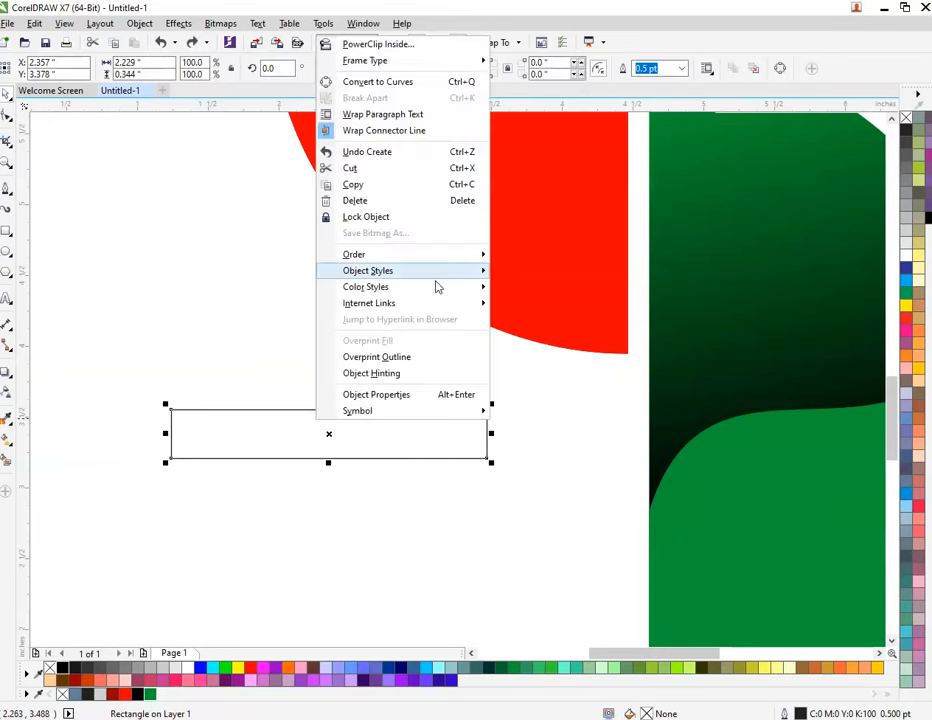
pyautogui.click(442, 201)
# Step: Draw a rectangle about 2.43 by 0.28 inches below the red half circle and fully round its left corners
pyautogui.press('F6')
pyautogui.moveTo(164, 341); pyautogui.dragTo(511, 384)
pyautogui.click(6, 116)
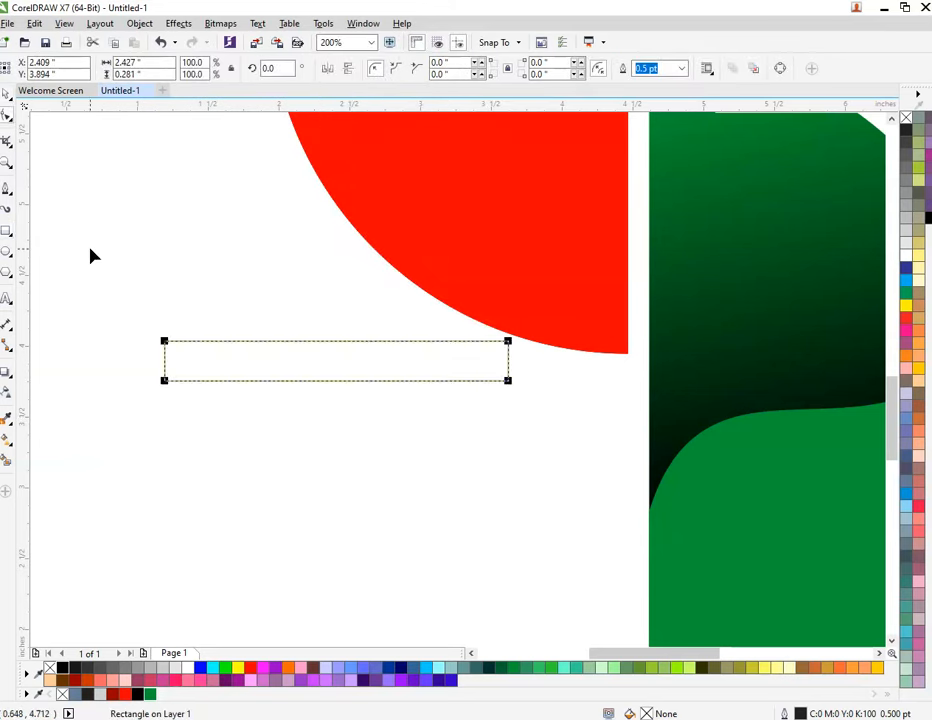
pyautogui.click(165, 341)
pyautogui.moveTo(166, 343); pyautogui.dragTo(220, 344)
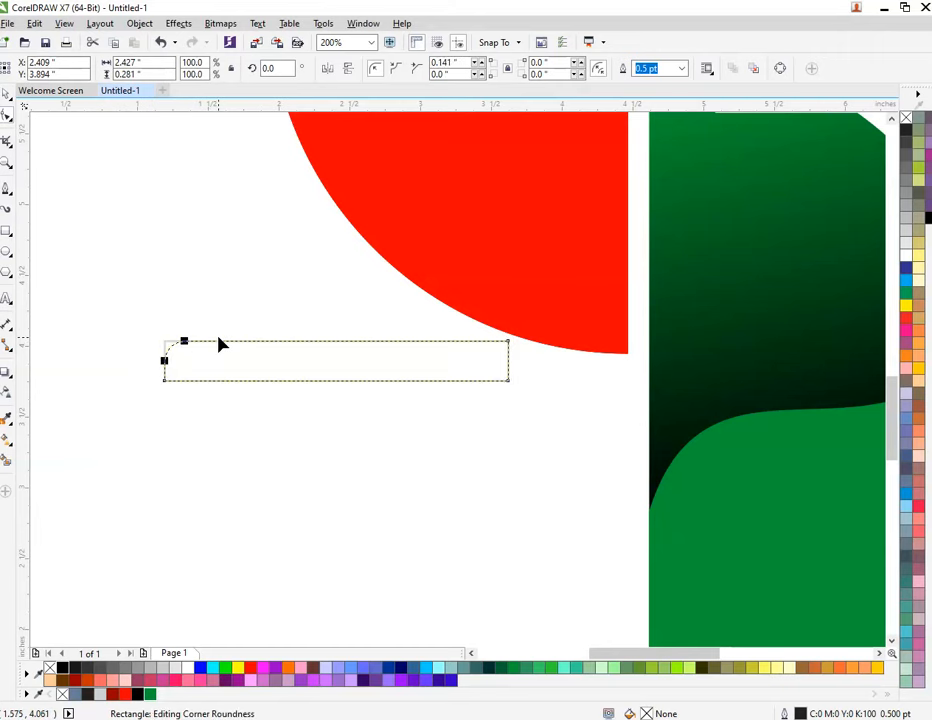
pyautogui.press('space')
# Step: Move the rounded bar beside the lower part of the green half circle and stack two duplicates closely below it
pyautogui.scroll(-3, 241, 343)
pyautogui.moveTo(243, 349); pyautogui.dragTo(352, 420)
pyautogui.scroll(2, 258, 412)
pyautogui.click(352, 367)
pyautogui.rightClick(352, 420)
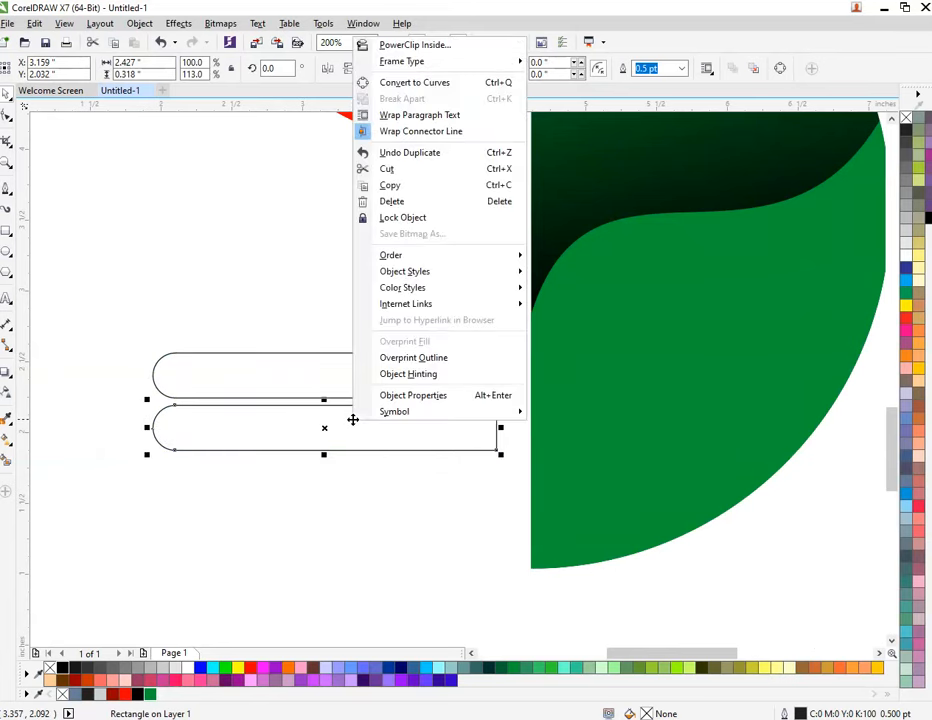
pyautogui.click(349, 476)
pyautogui.moveTo(355, 424); pyautogui.dragTo(359, 478)
pyautogui.rightClick(359, 478)
pyautogui.press('Escape')
pyautogui.click(285, 535)
pyautogui.click(285, 501)
# Step: Extend the middle bar leftwards to about 3.32 inches and lengthen the upper bar slightly less
pyautogui.click(236, 447)
pyautogui.moveTo(147, 428)
pyautogui.mouseDown()
pyautogui.moveTo(35, 423)
pyautogui.moveTo(143, 428)
pyautogui.mouseUp()
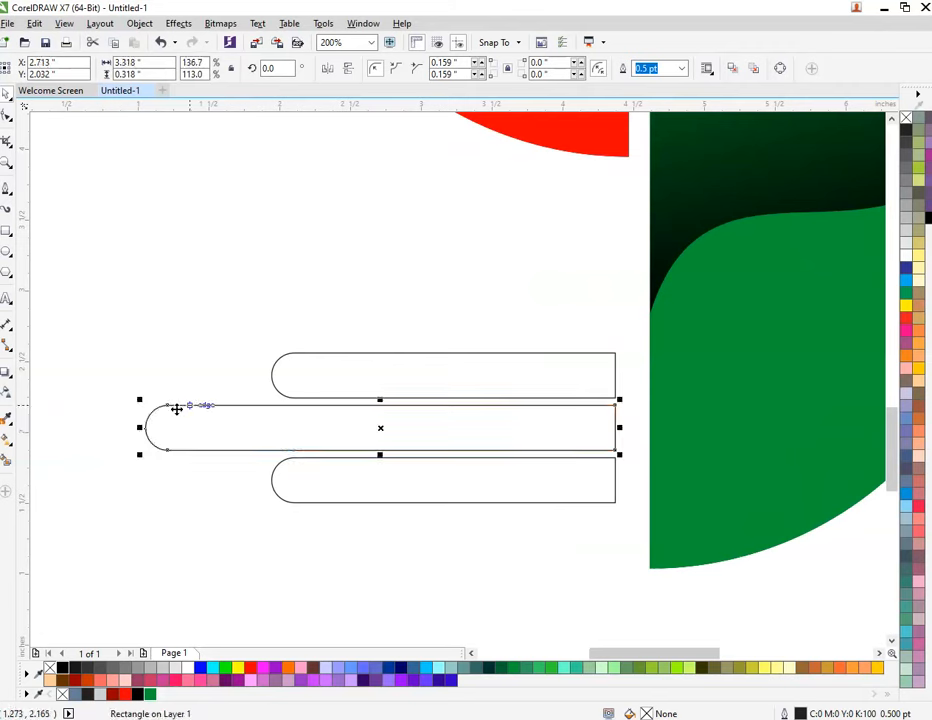
pyautogui.click(287, 373)
pyautogui.moveTo(266, 376); pyautogui.dragTo(216, 376)
# Step: Move the three bars down near the green half circle's bottom and place a horizontal guideline at its lowest edge
pyautogui.click(222, 634)
pyautogui.moveTo(125, 304); pyautogui.dragTo(643, 601)
pyautogui.moveTo(536, 478)
pyautogui.mouseDown()
pyautogui.moveTo(541, 462)
pyautogui.moveTo(538, 497)
pyautogui.mouseUp()
pyautogui.scroll(2, 640, 576)
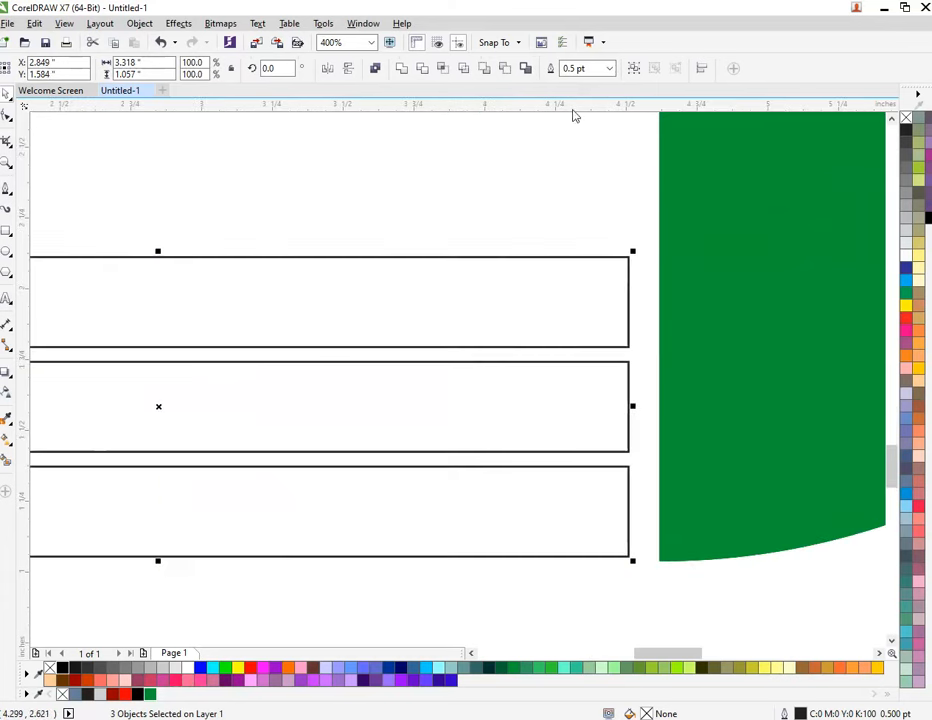
pyautogui.click(579, 555)
pyautogui.press('Escape')
# Step: Lower the three bars until the bottom one rests on the guideline, and delete the guideline
pyautogui.click(551, 289)
pyautogui.keyDown('shift'); pyautogui.click(537, 410); pyautogui.keyUp('shift')
pyautogui.keyDown('shift'); pyautogui.click(530, 495); pyautogui.keyUp('shift')
pyautogui.scroll(4, 563, 533)
pyautogui.scroll(-2, 563, 533)
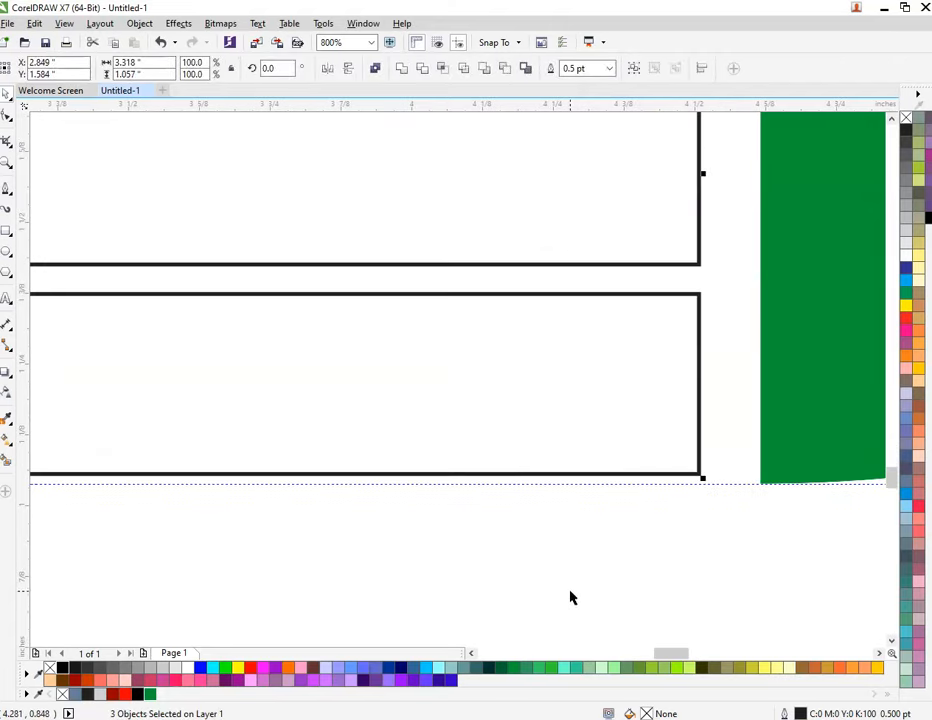
pyautogui.moveTo(608, 416); pyautogui.dragTo(609, 426)
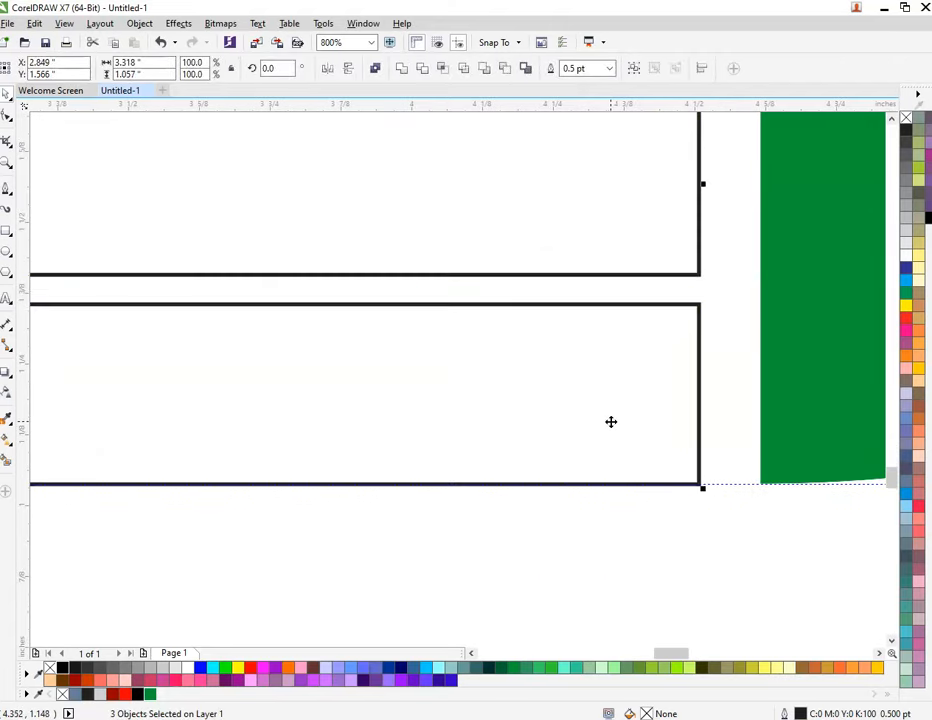
pyautogui.rightClick(738, 484)
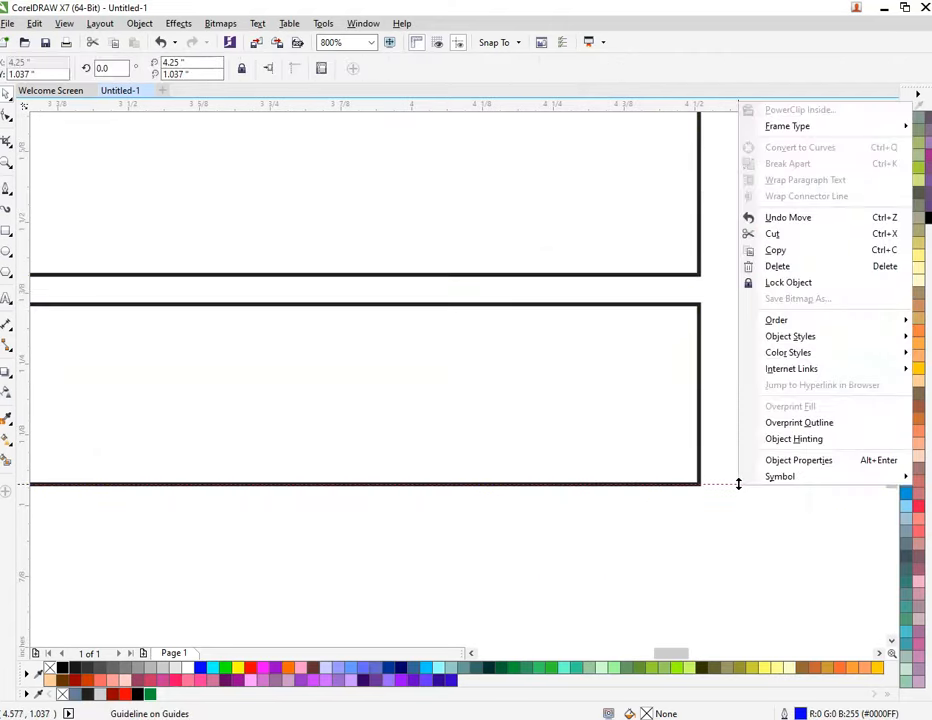
pyautogui.click(795, 267)
# Step: Shorten the three bars together to an overall width of about 2.16 inches and fill them with green #009933
pyautogui.scroll(-6, 668, 401)
pyautogui.moveTo(377, 261); pyautogui.dragTo(689, 427)
pyautogui.moveTo(433, 371); pyautogui.dragTo(513, 370)
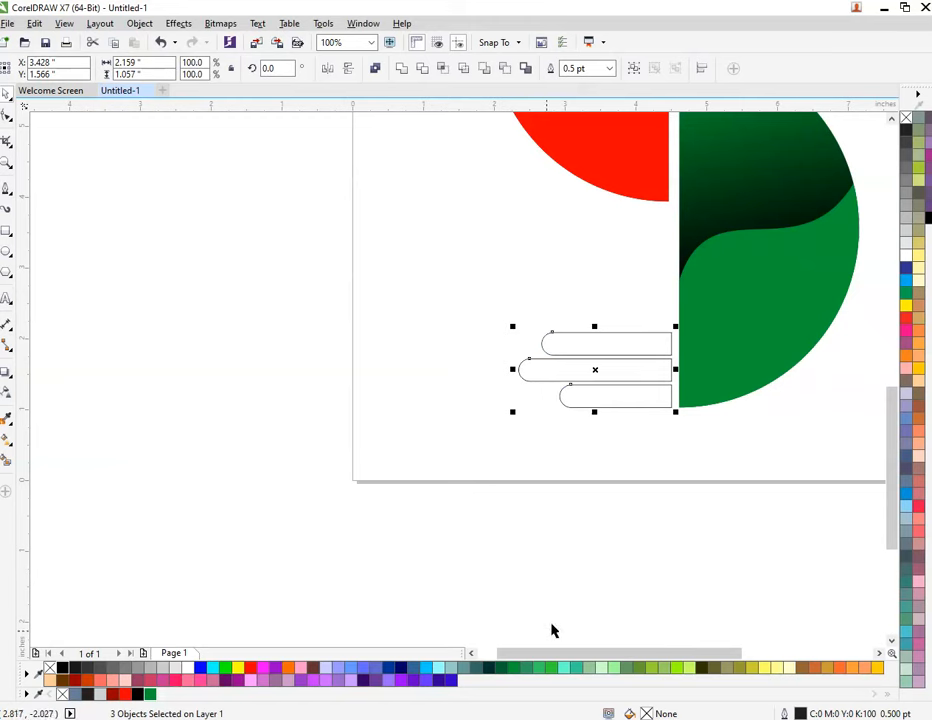
pyautogui.click(150, 694)
pyautogui.scroll(-2, 433, 405)
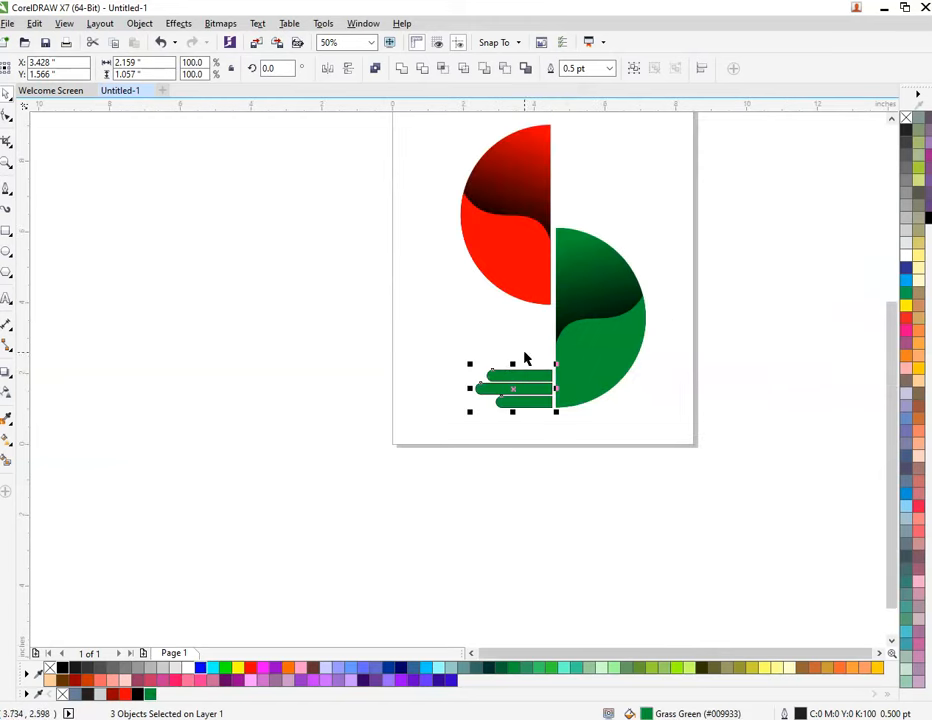
# Step: Copy the three green bars to the right of the red half circle's top and mirror the copy horizontally
pyautogui.moveTo(505, 387); pyautogui.dragTo(597, 161)
pyautogui.hotkey('ctrl', 'z')
pyautogui.rightClick(523, 388)
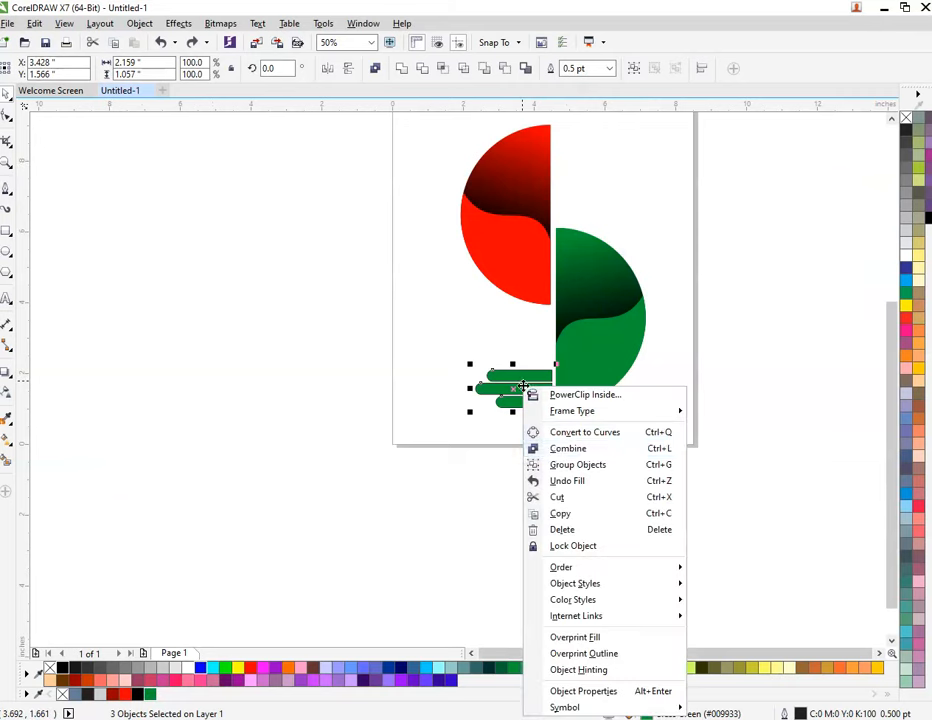
pyautogui.click(577, 514)
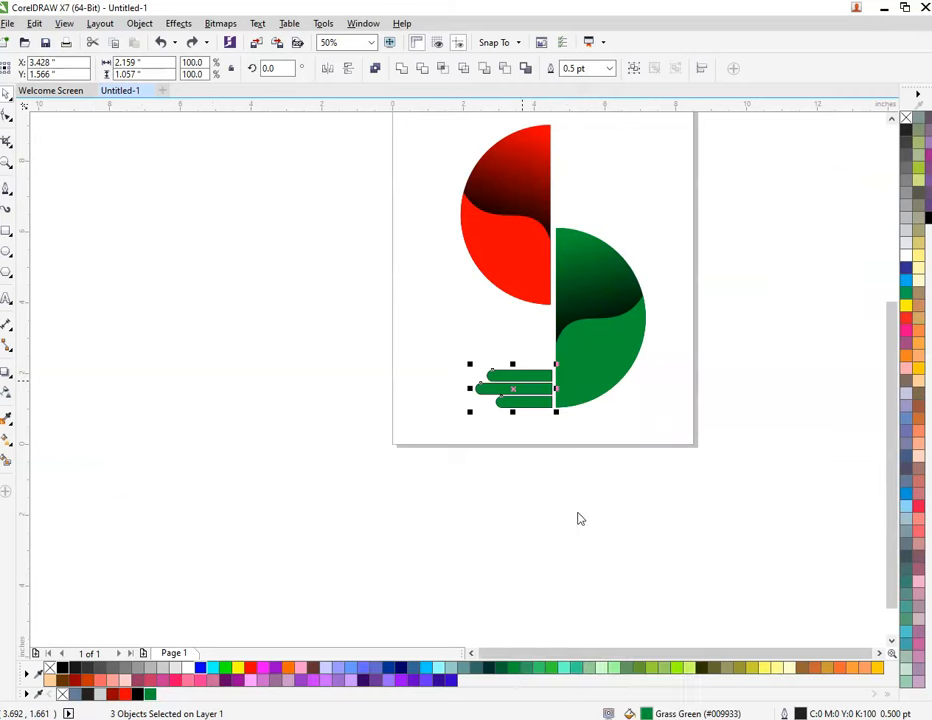
pyautogui.rightClick(445, 478)
pyautogui.click(530, 562)
pyautogui.moveTo(524, 410); pyautogui.dragTo(596, 156)
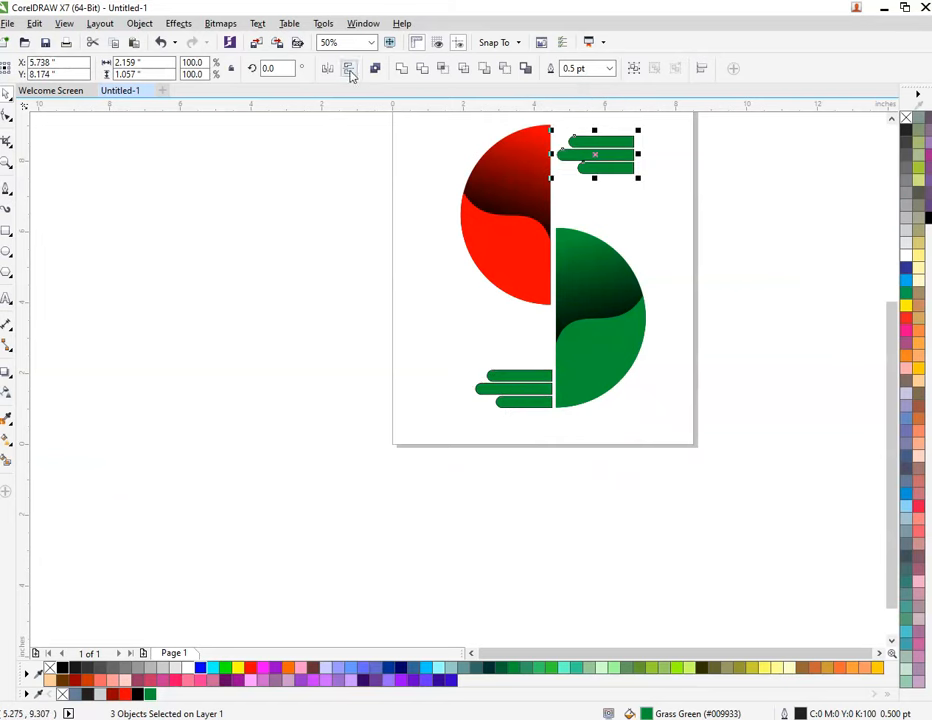
pyautogui.click(333, 72)
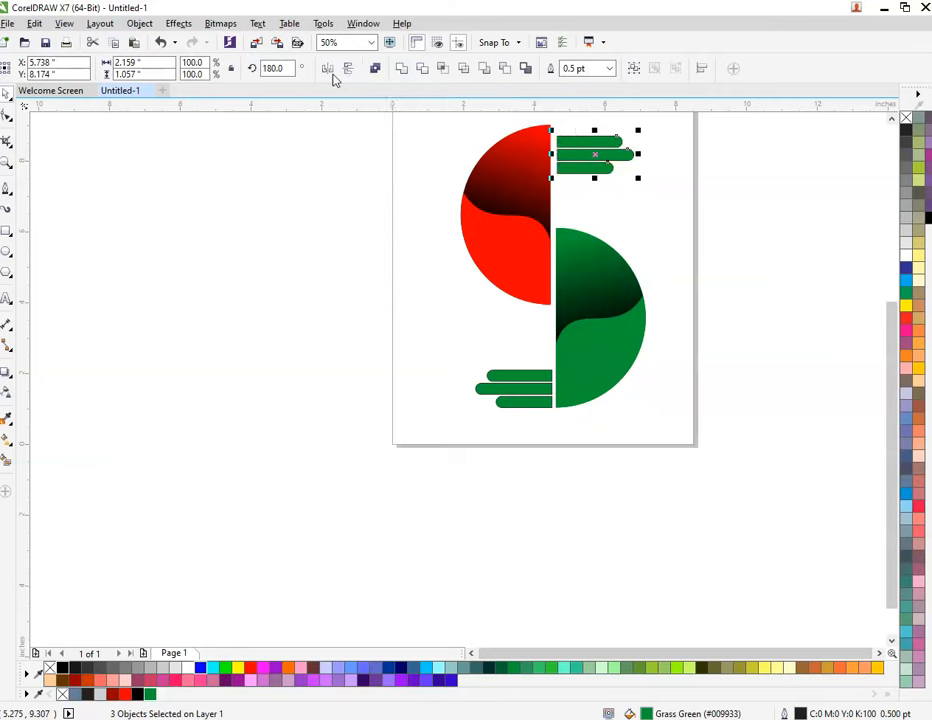
# Step: Align the copied bars with the red half circle's top edge, leaving a narrow gap, and fill them with red #FF0000
pyautogui.scroll(2, 610, 125)
pyautogui.moveTo(462, 234); pyautogui.dragTo(445, 190)
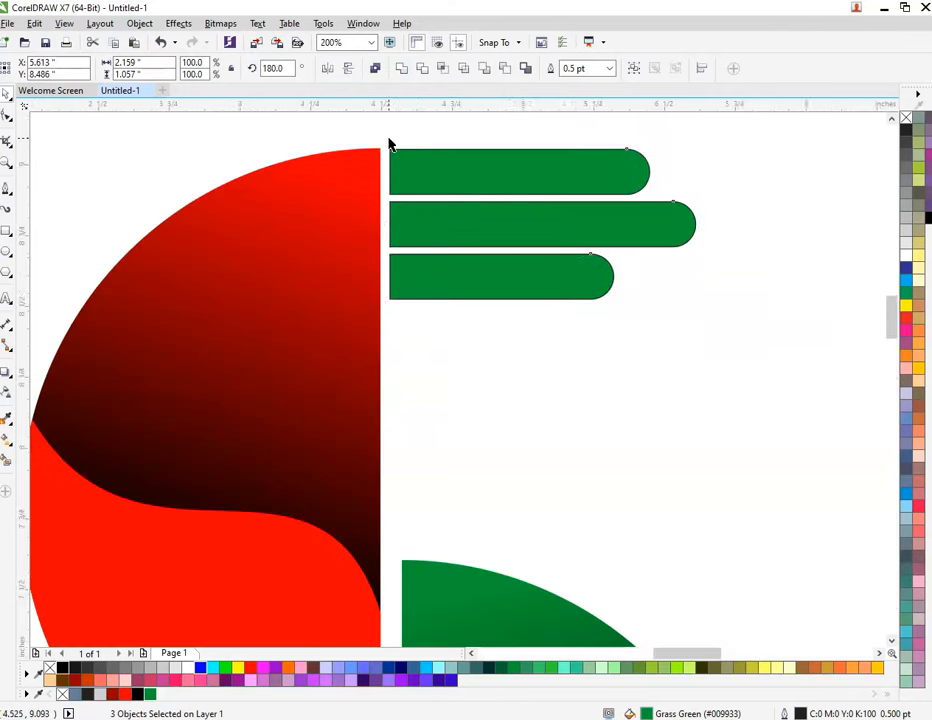
pyautogui.scroll(3, 390, 145)
pyautogui.moveTo(548, 403); pyautogui.dragTo(536, 394)
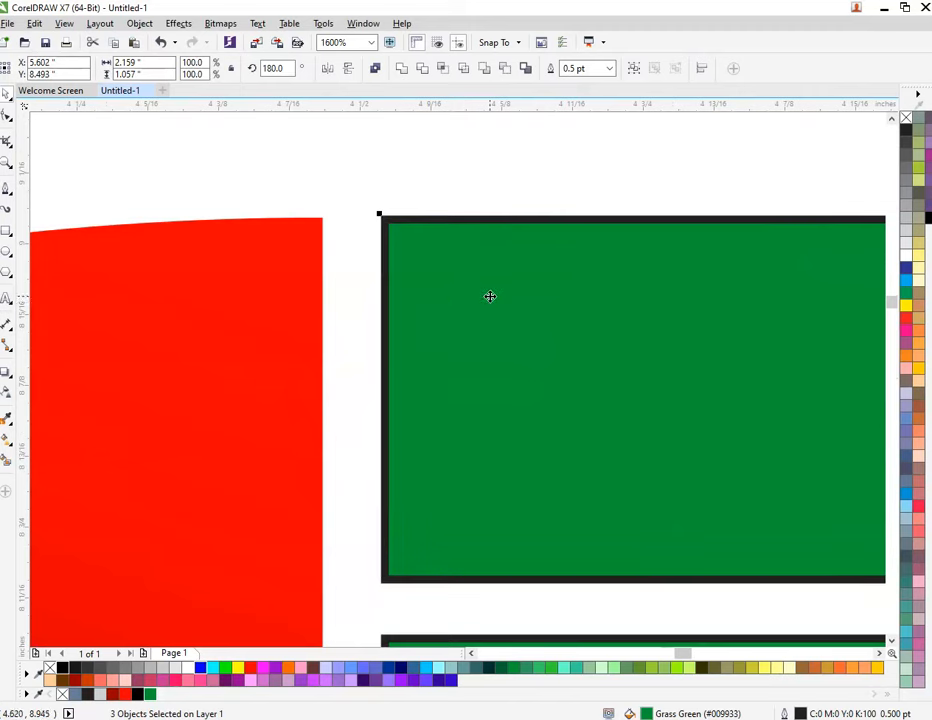
pyautogui.click(126, 694)
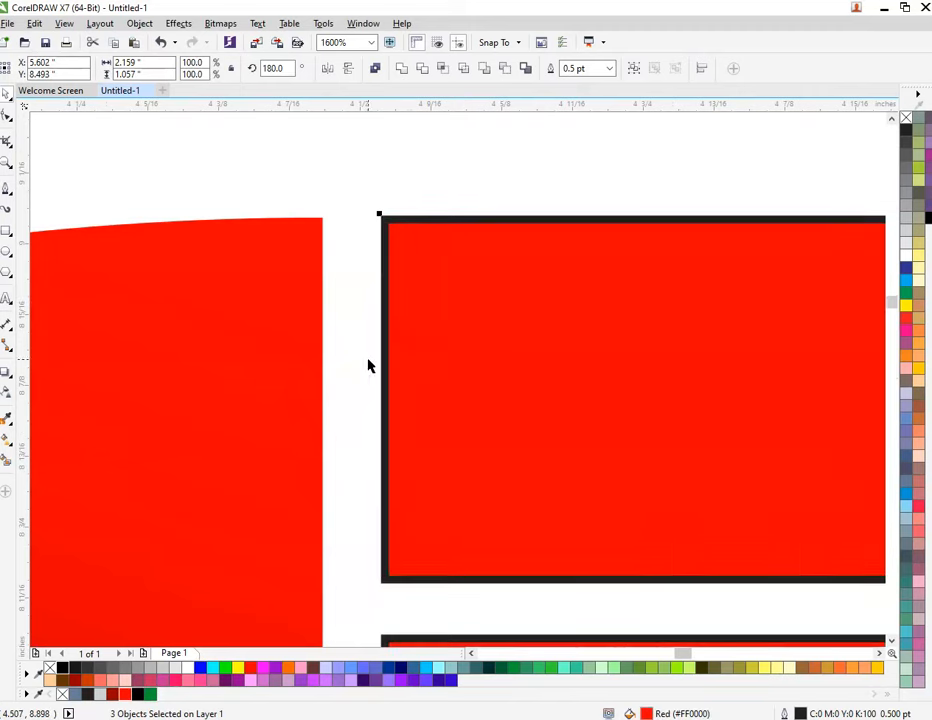
# Step: Remove the outlines from the red bars and the green bars
pyautogui.scroll(-5, 380, 330)
pyautogui.click(375, 295)
pyautogui.moveTo(356, 288)
pyautogui.mouseDown()
pyautogui.moveTo(520, 415)
pyautogui.moveTo(524, 395)
pyautogui.mouseUp()
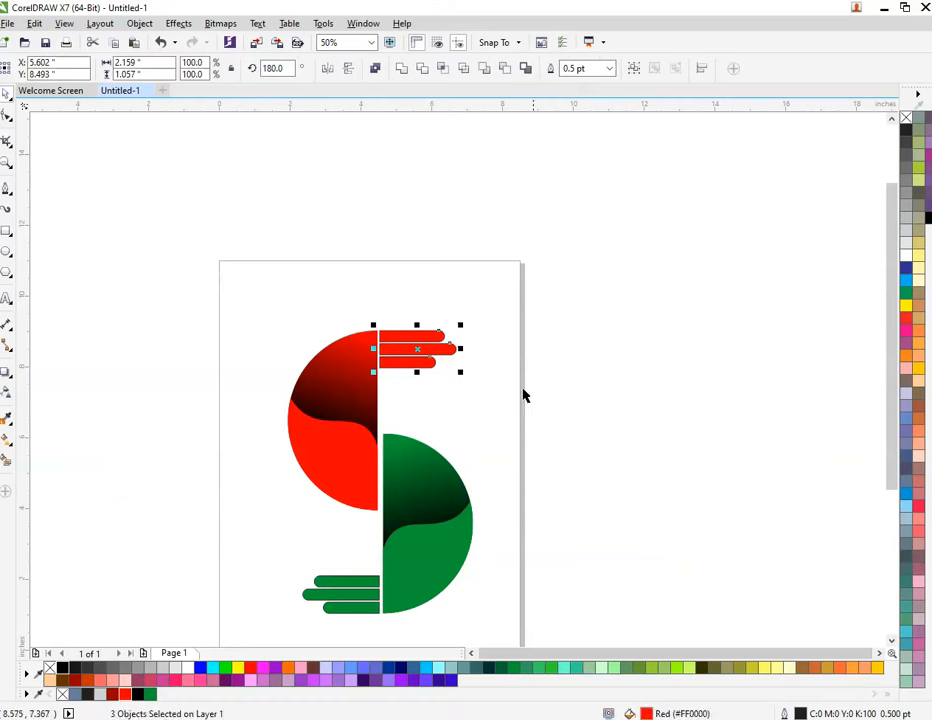
pyautogui.rightClick(906, 118)
pyautogui.moveTo(264, 566); pyautogui.dragTo(434, 575)
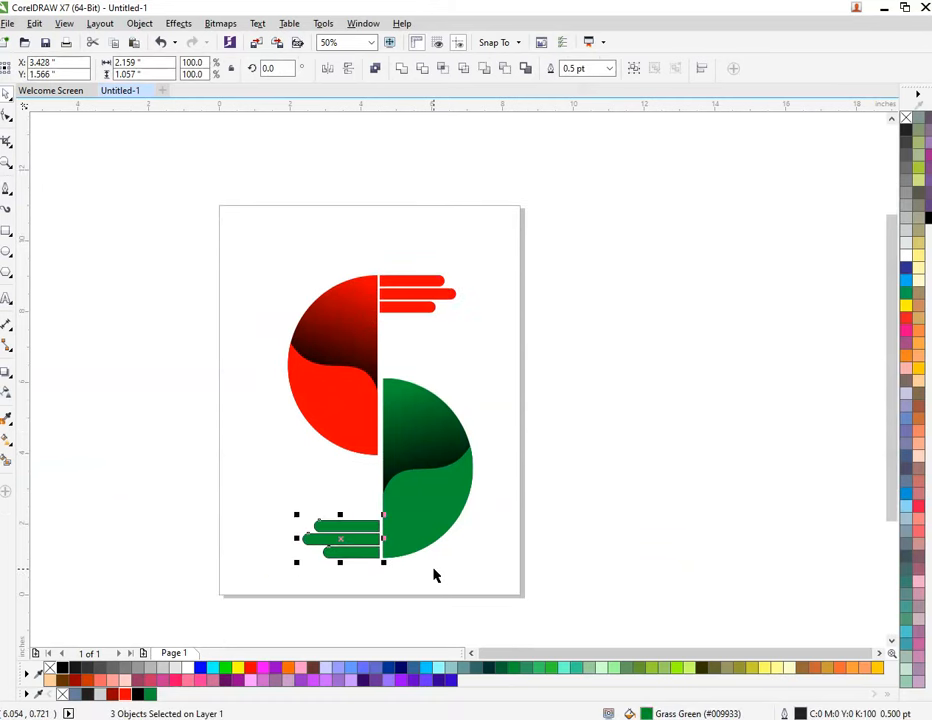
pyautogui.rightClick(906, 118)
pyautogui.moveTo(255, 221); pyautogui.dragTo(530, 630)
pyautogui.hotkey('ctrl', 'g')
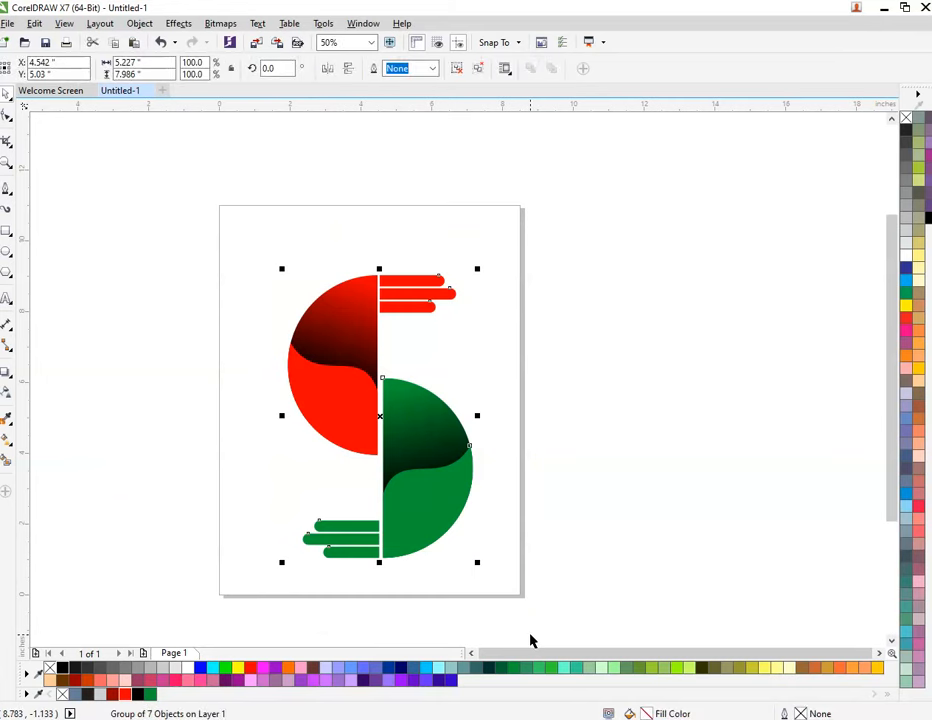
pyautogui.click(560, 499)
pyautogui.click(385, 498)
pyautogui.hotkey('ctrl', 'u')
# Step: Try to nudge the three green bars up 0.2 inches
pyautogui.click(547, 370)
pyautogui.moveTo(545, 350); pyautogui.dragTo(250, 600)
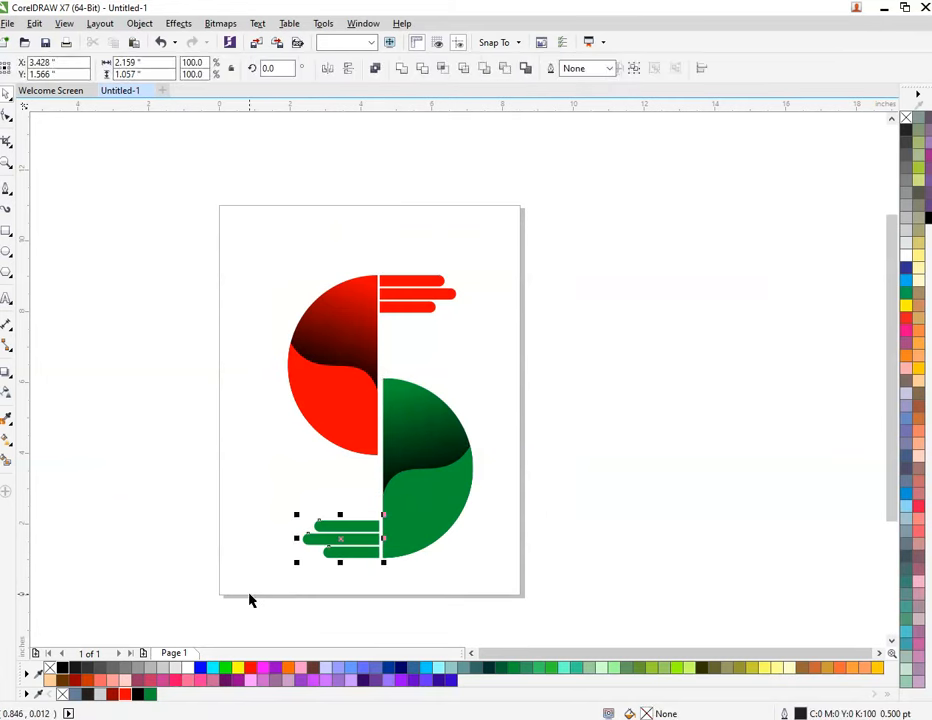
pyautogui.press('Up')
pyautogui.press('Up')
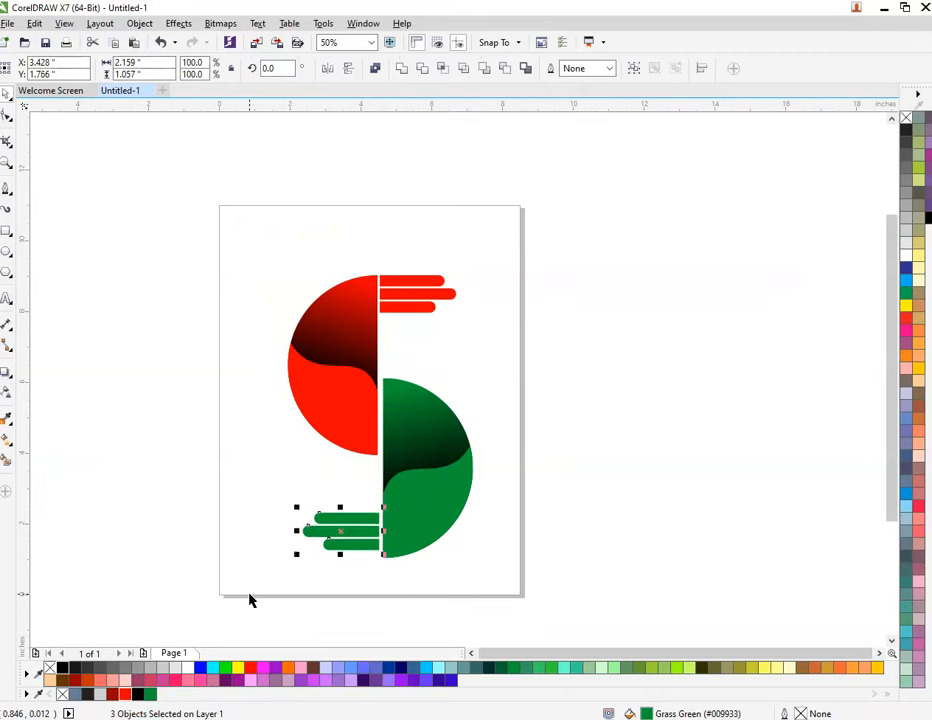
pyautogui.scroll(3, 360, 559)
pyautogui.hotkey('ctrl', 'z')
pyautogui.hotkey('ctrl', 'z')
pyautogui.scroll(-3, 360, 553)
# Step: Ungroup the four grouped half-circle sections
pyautogui.click(521, 370)
pyautogui.moveTo(521, 370); pyautogui.dragTo(232, 669)
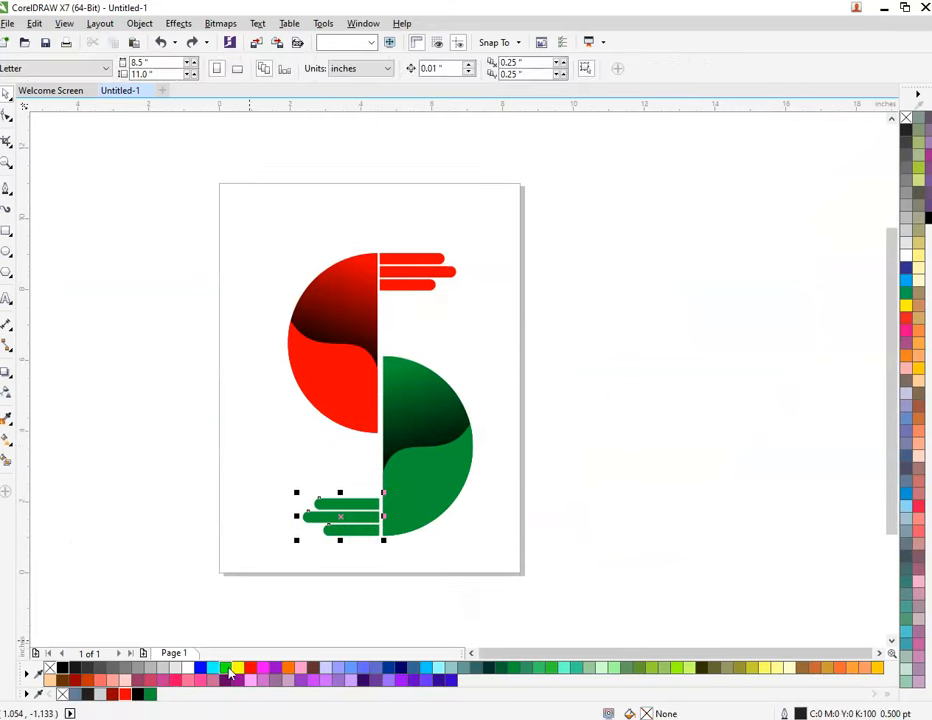
pyautogui.click(439, 446)
pyautogui.rightClick(439, 446)
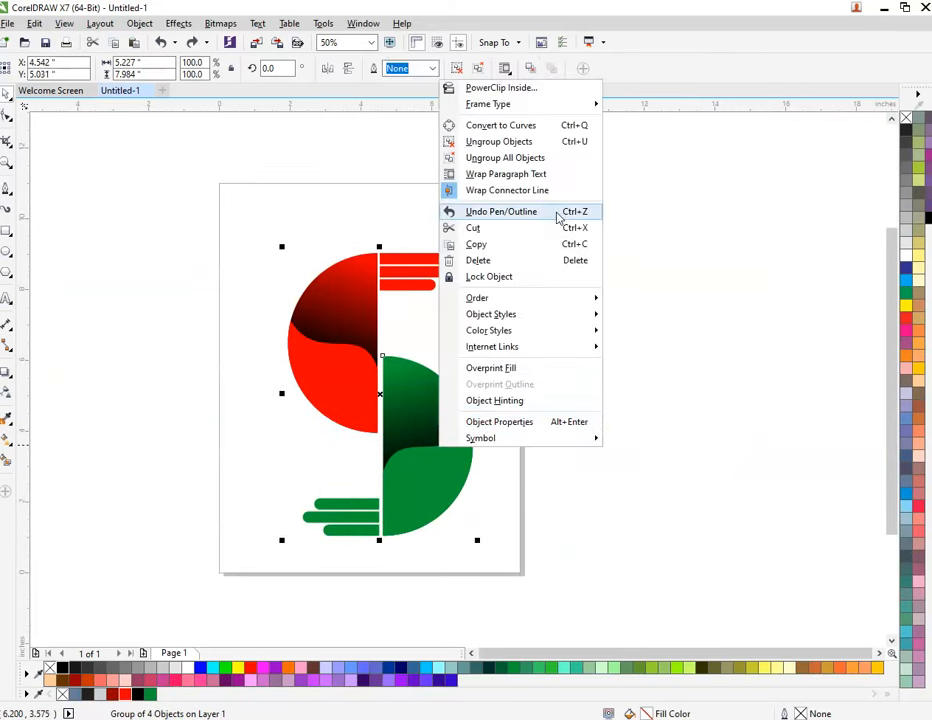
pyautogui.click(590, 155)
# Step: Move the green half circle together with its three bars up by about 0.33 inches
pyautogui.moveTo(543, 330); pyautogui.dragTo(240, 641)
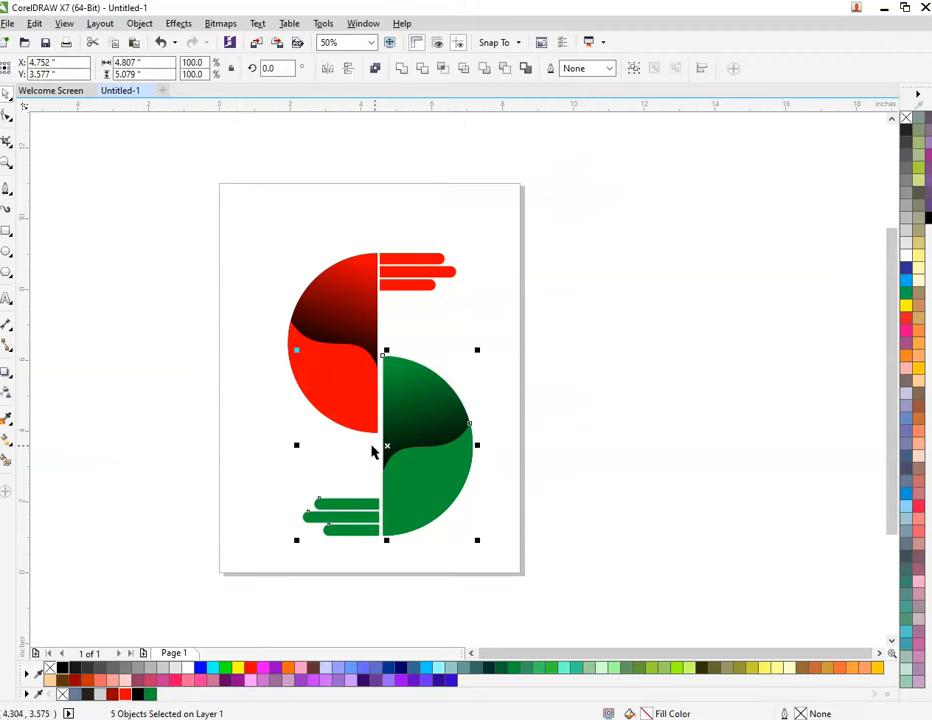
pyautogui.moveTo(410, 466); pyautogui.dragTo(410, 455)
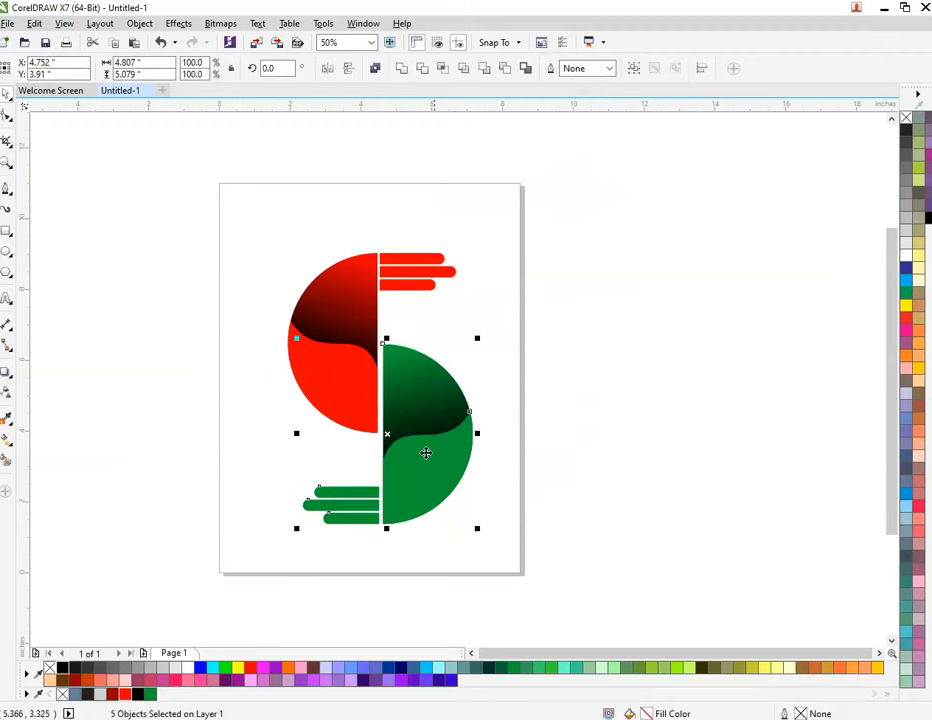
pyautogui.click(194, 237)
pyautogui.moveTo(194, 198); pyautogui.dragTo(588, 594)
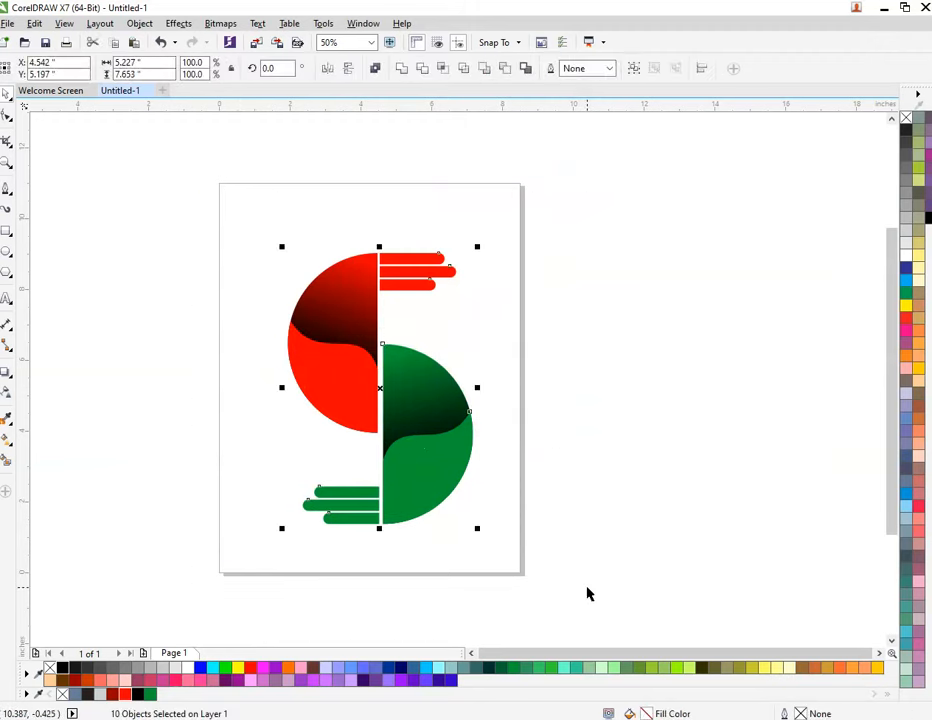
pyautogui.hotkey('ctrl', 'g')
pyautogui.rightClick(432, 425)
pyautogui.press('Escape')
pyautogui.hotkey('ctrl', 'z')
pyautogui.click(637, 457)
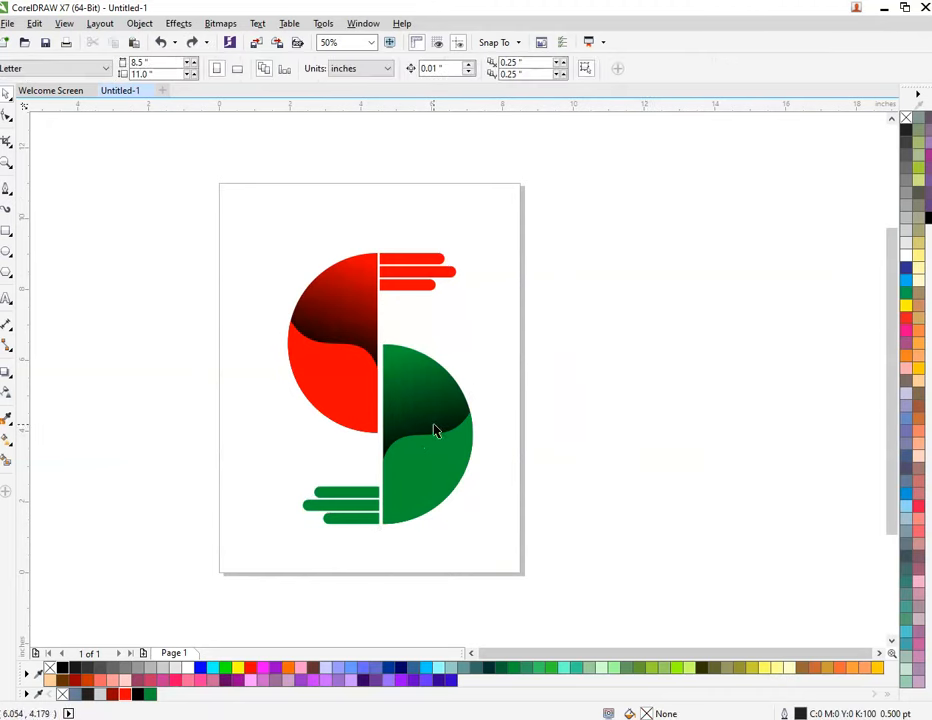
# Step: Group all ten parts of the logo and show the finished artwork in full-screen preview
pyautogui.moveTo(220, 235); pyautogui.dragTo(574, 658)
pyautogui.rightClick(418, 424)
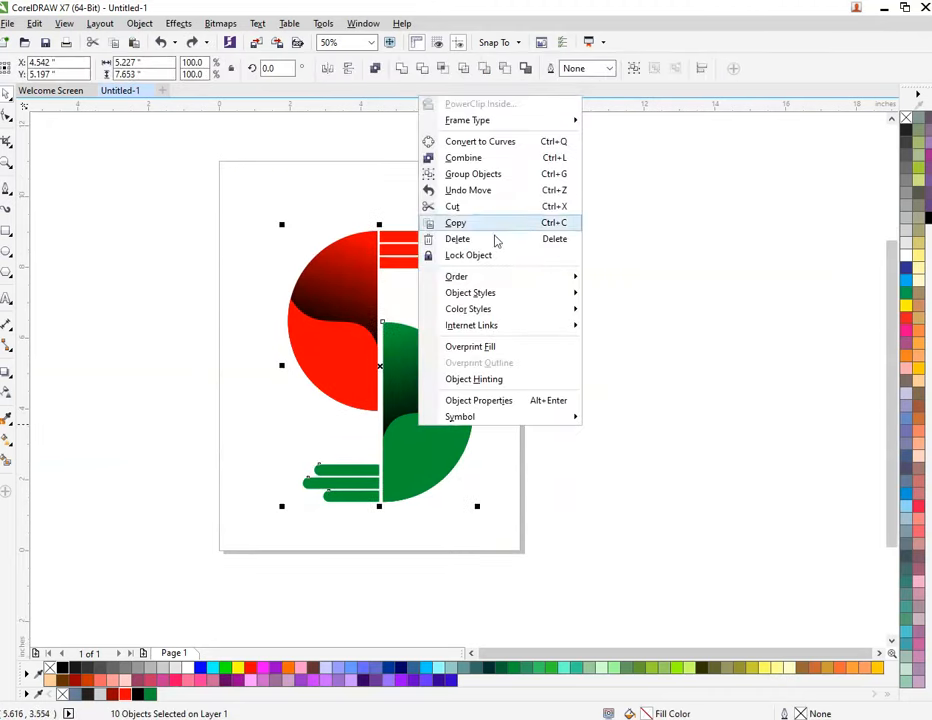
pyautogui.click(539, 175)
pyautogui.click(559, 262)
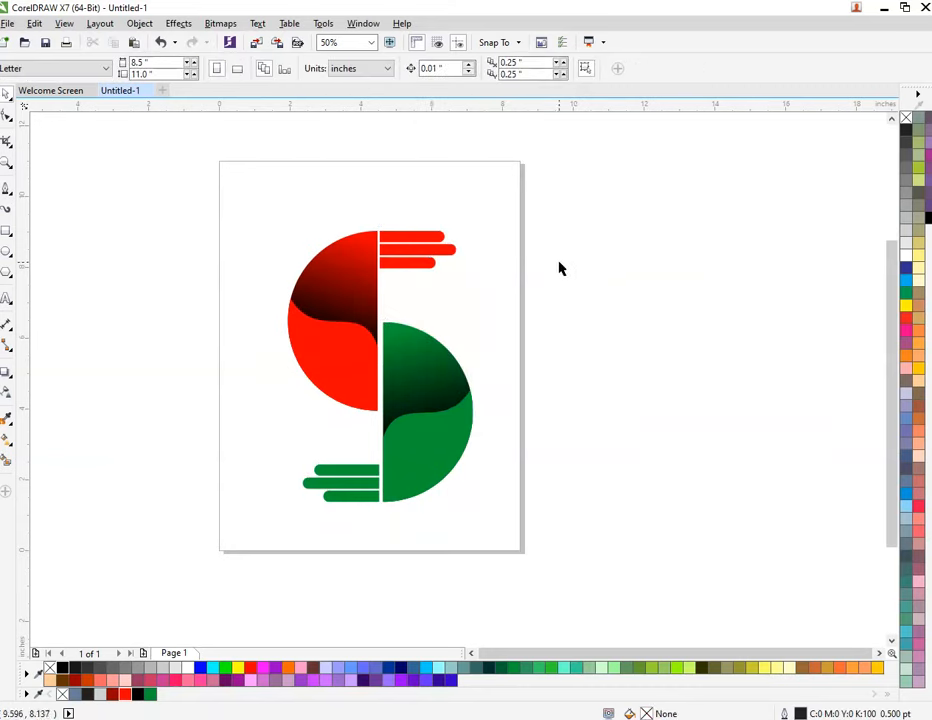
pyautogui.press('F4')
pyautogui.press('F9')
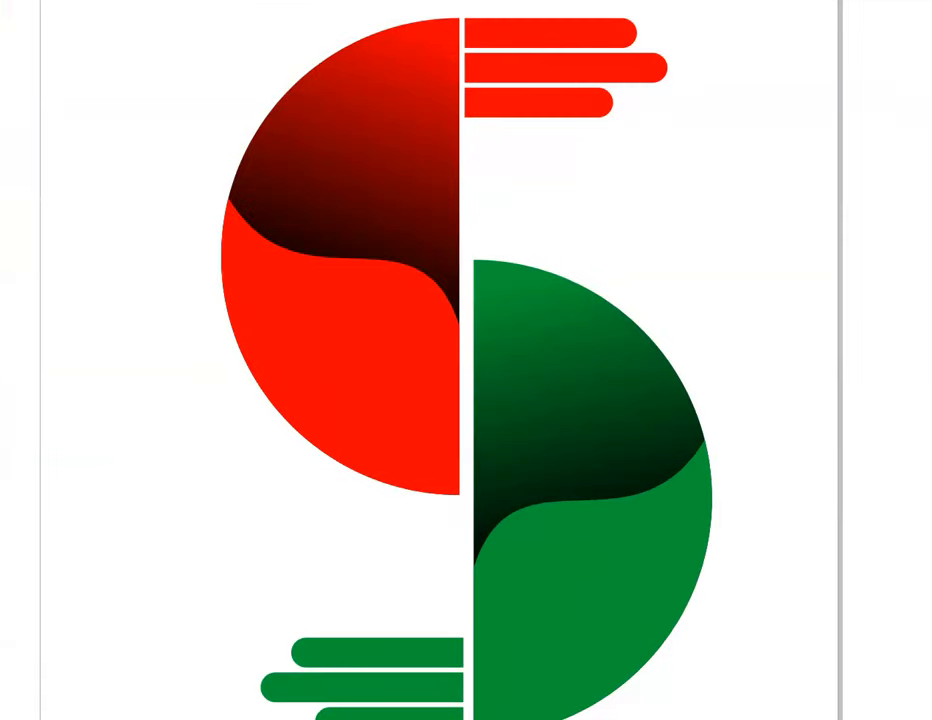